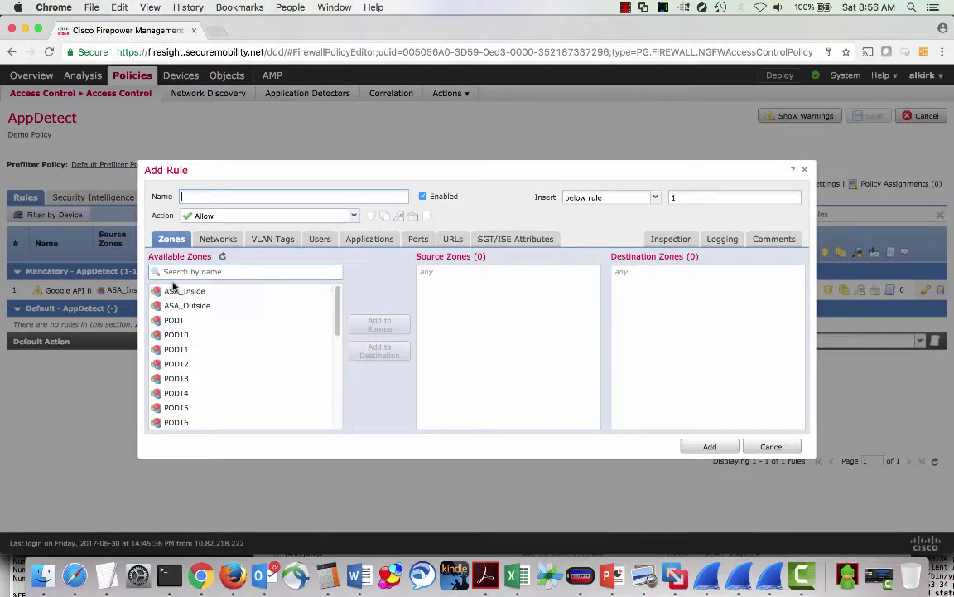
Search the new rule's available applications for google
click(213, 242)
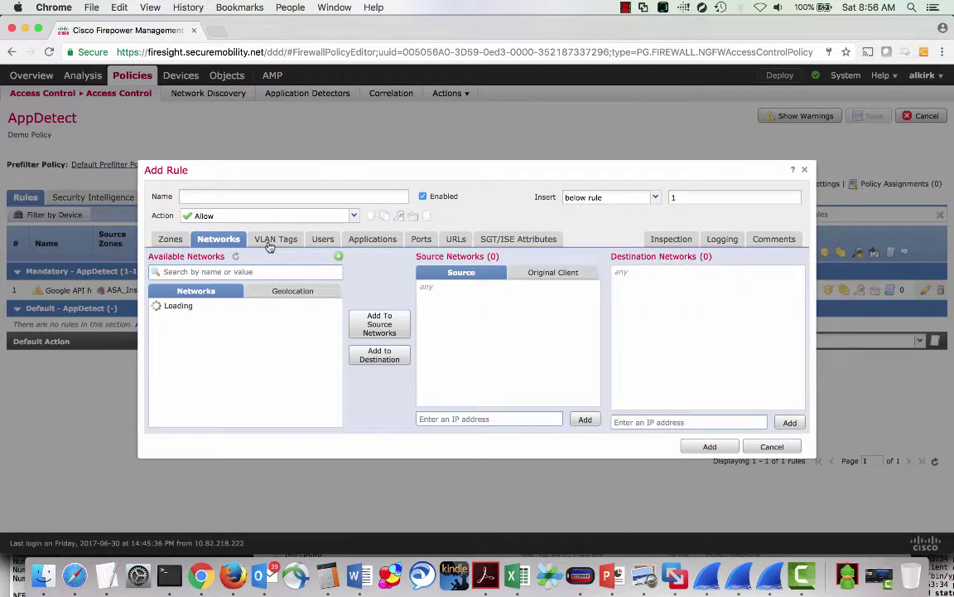
click(373, 241)
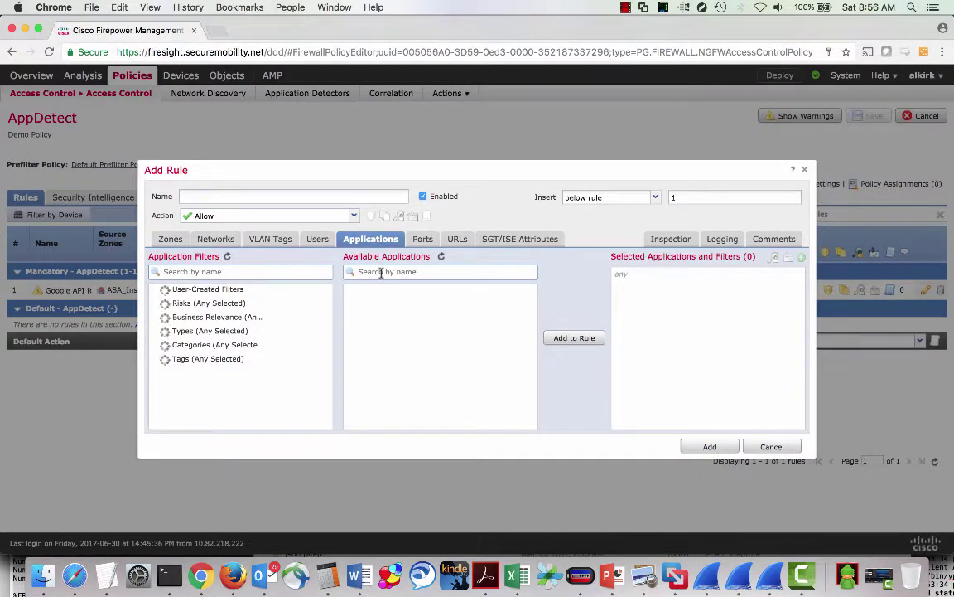
click(381, 273)
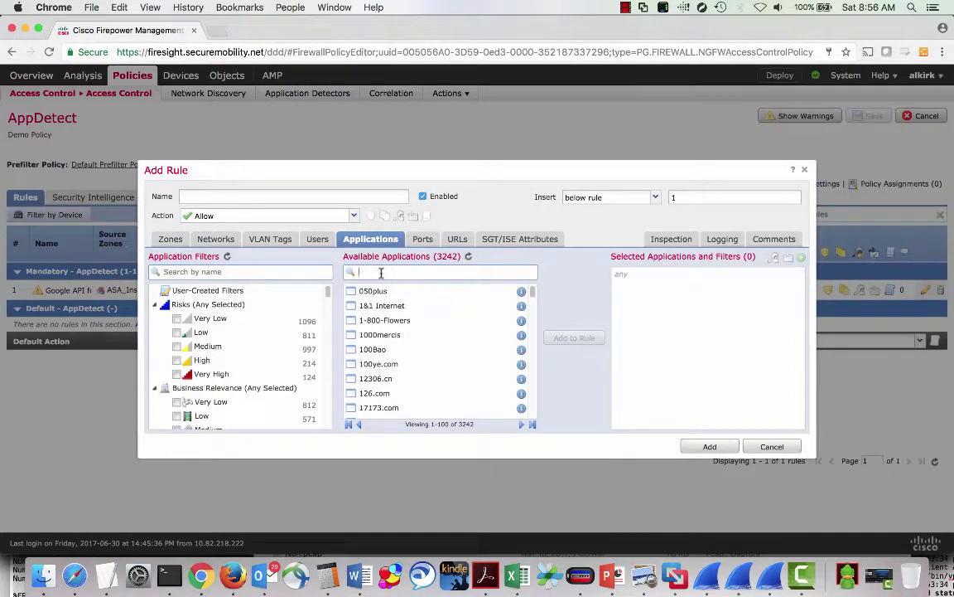
text(google)
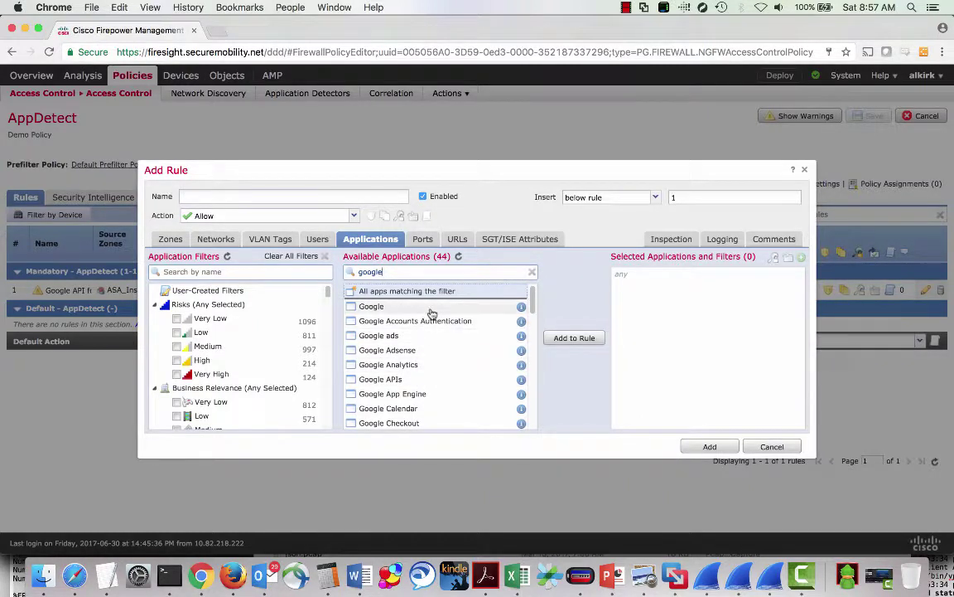
Filter the available applications by "salesfor" and add Salesforce.com to the rule
key(BackSpace)
key(BackSpace)
key(BackSpace)
key(BackSpace)
key(BackSpace)
key(BackSpace)
text(salesf)
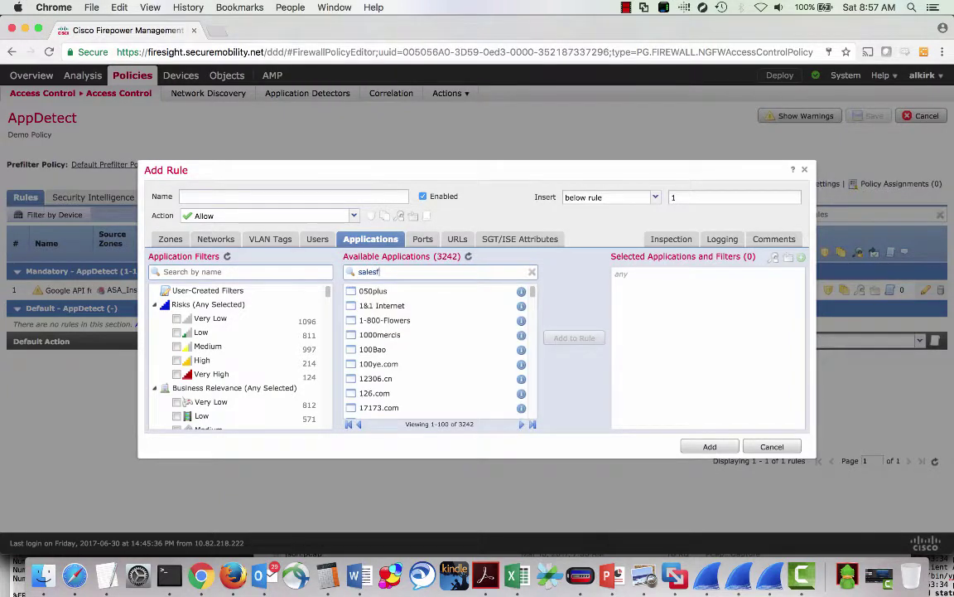
text(or)
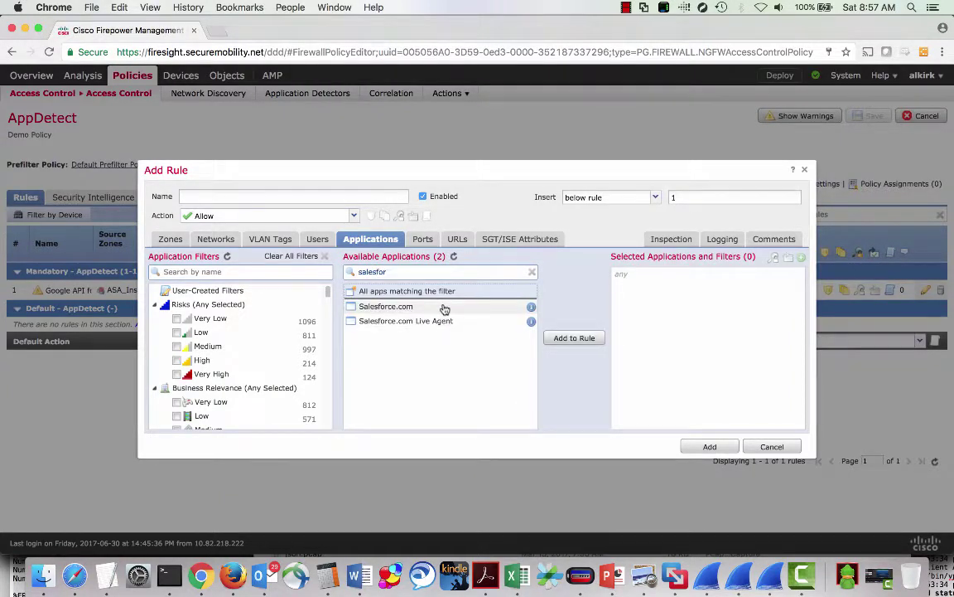
click(445, 306)
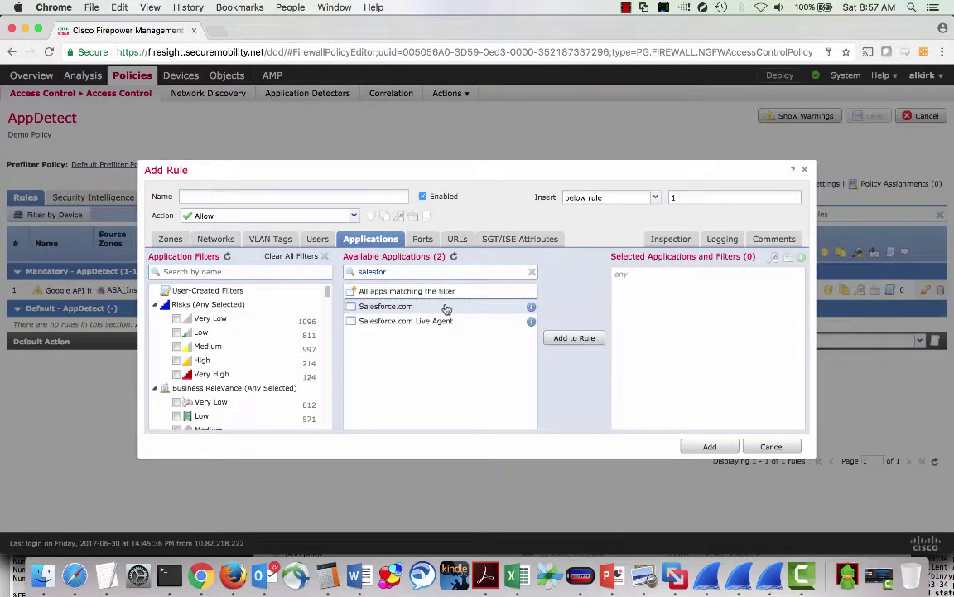
click(573, 338)
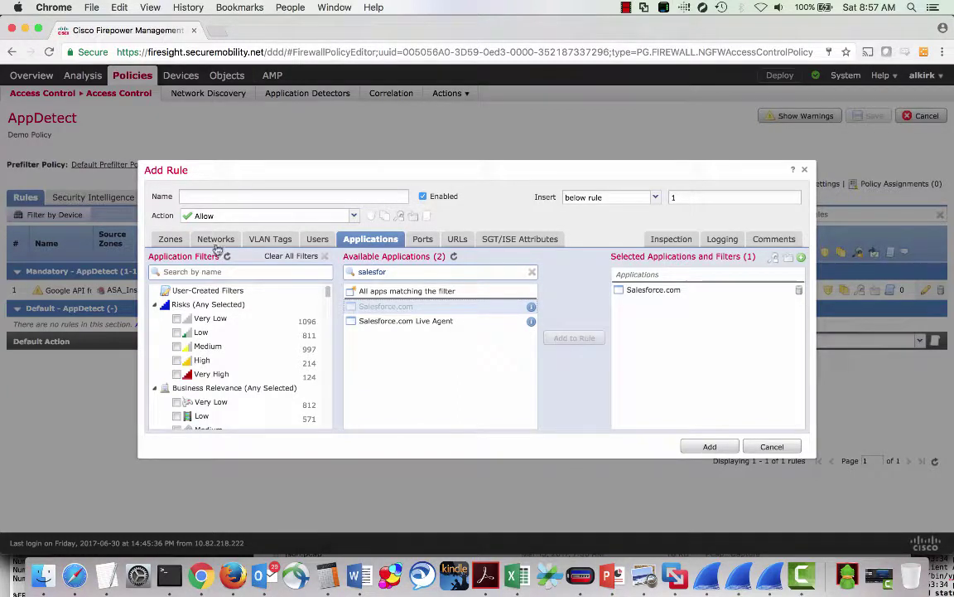
Search the SECMOB realm's users for "sales" and add the Sales group to the rule
click(319, 240)
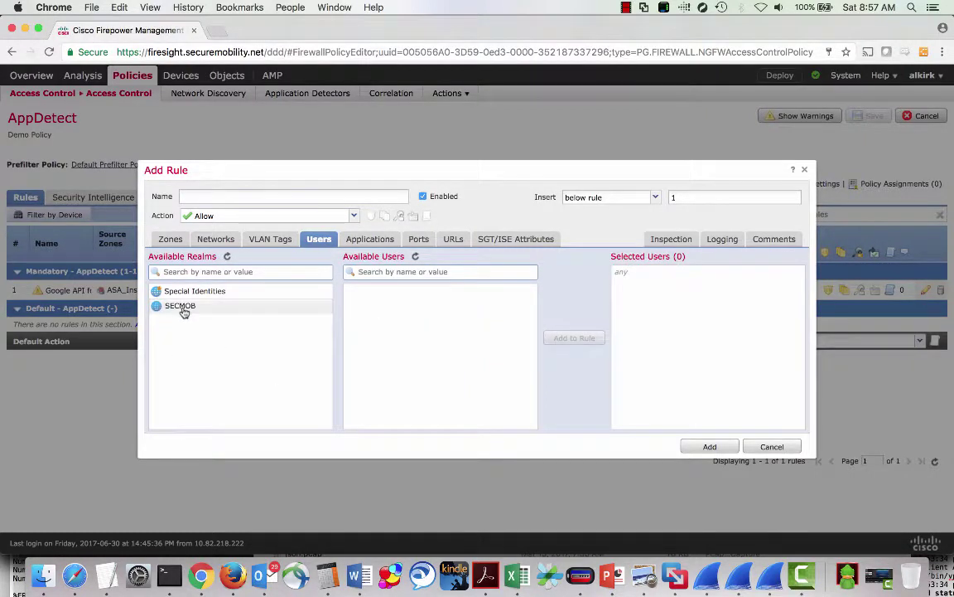
click(183, 312)
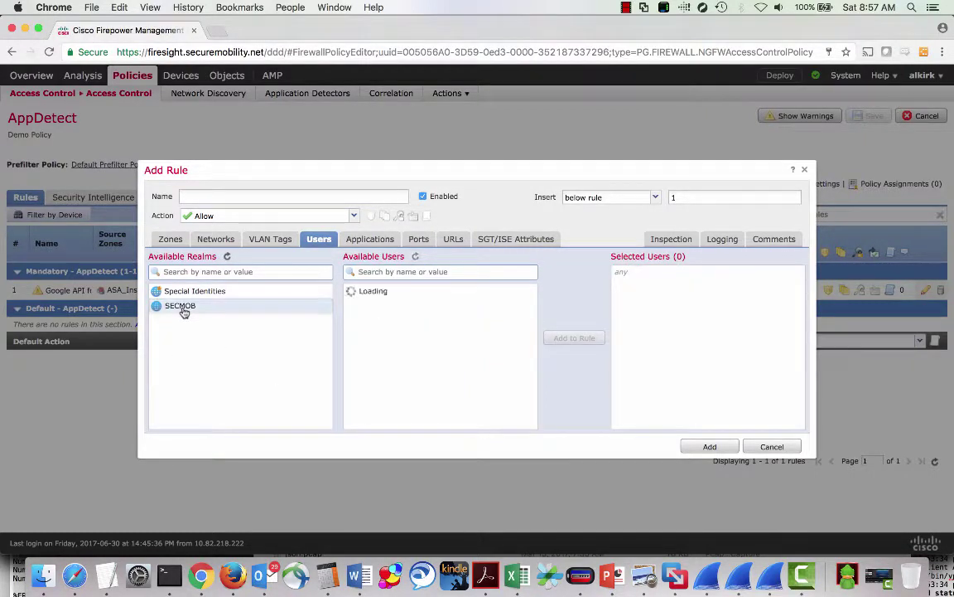
click(419, 275)
text(sales)
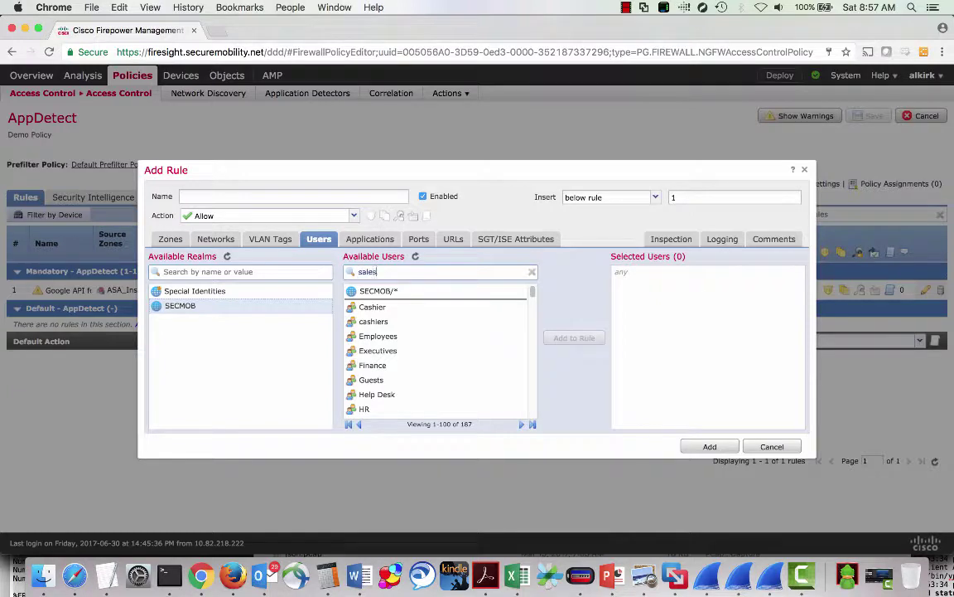
click(424, 311)
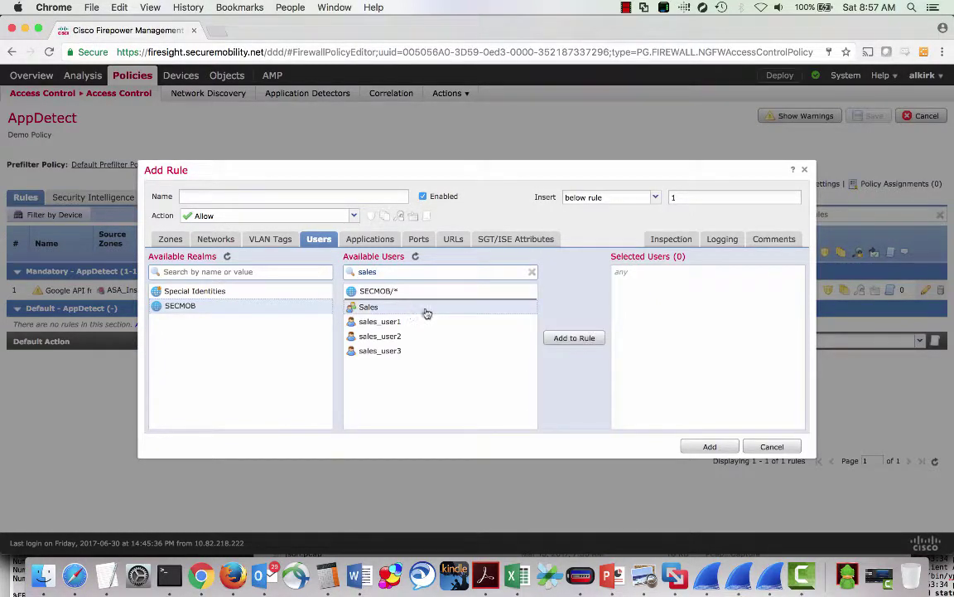
click(575, 337)
Examine the rule's available actions and its intrusion policy and file policy inspection options
click(370, 239)
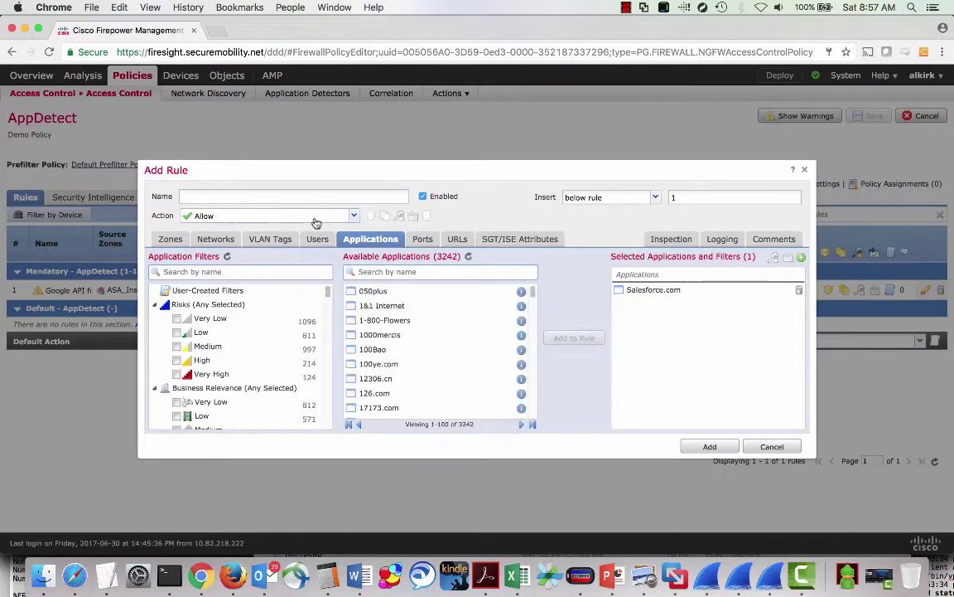
click(316, 215)
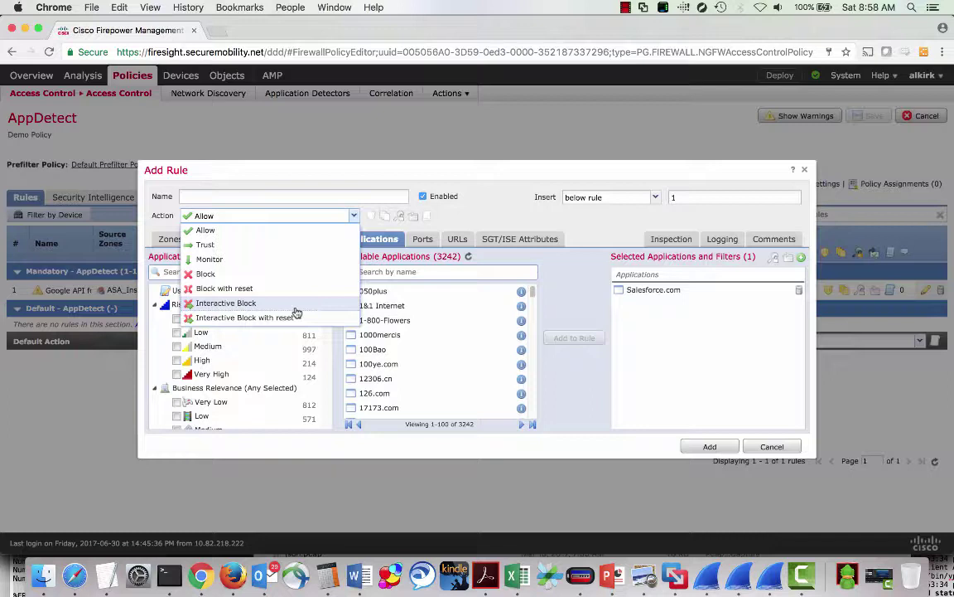
click(348, 216)
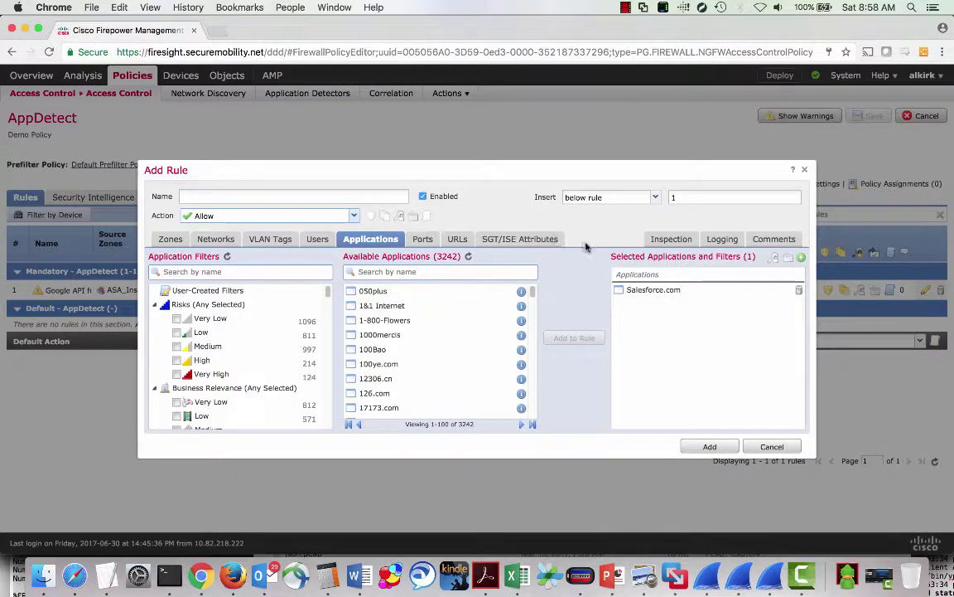
click(671, 242)
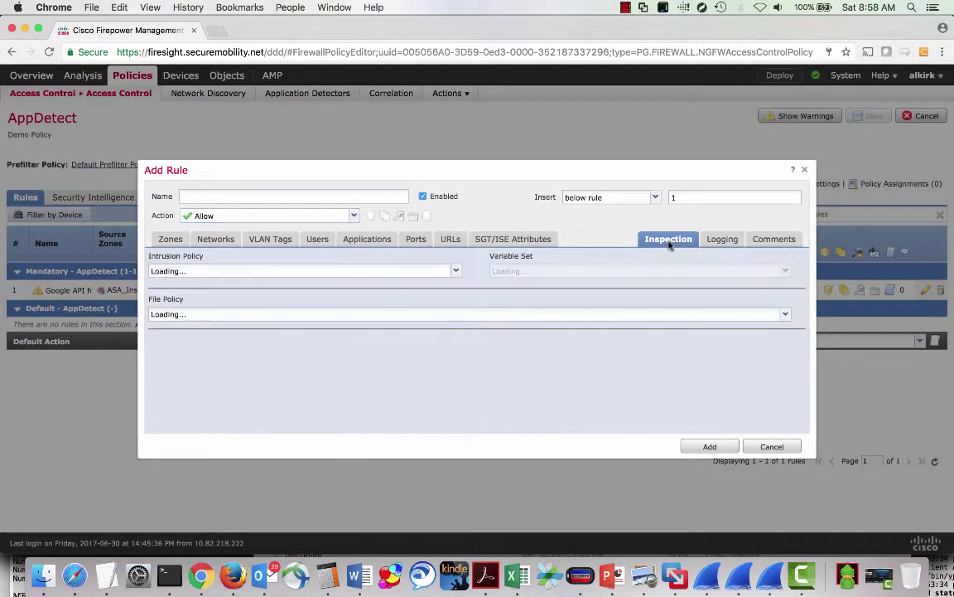
click(425, 275)
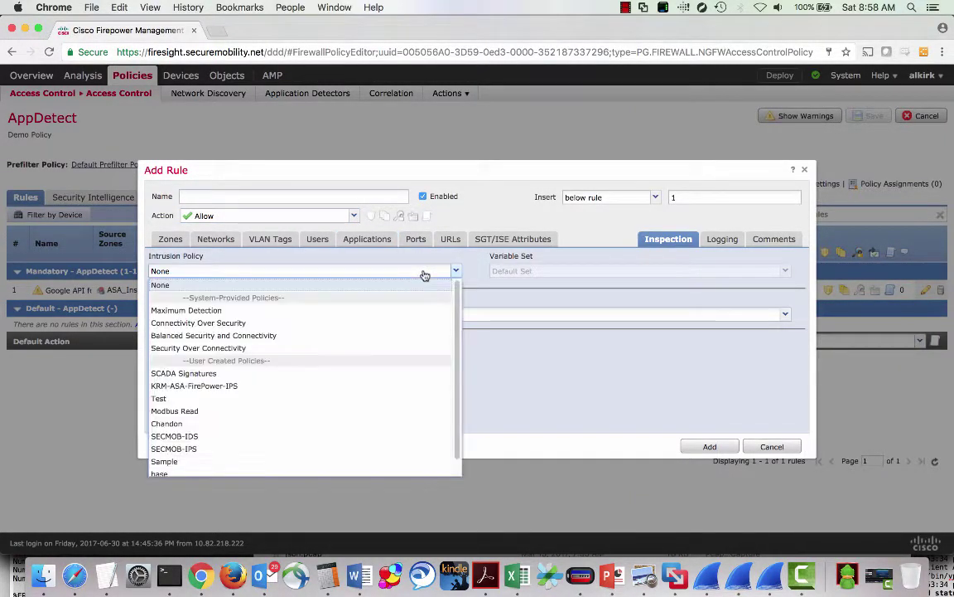
click(424, 274)
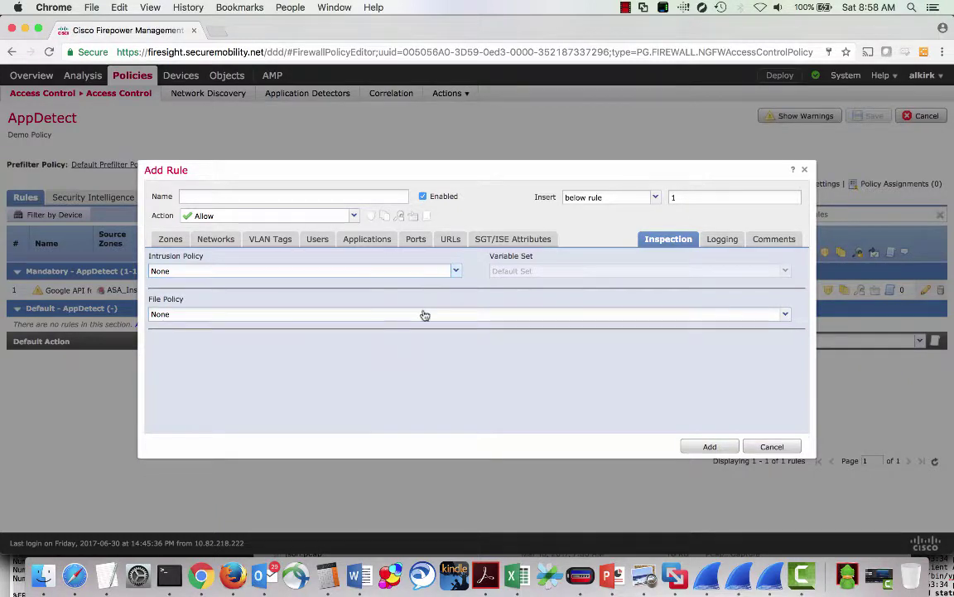
click(424, 316)
click(424, 315)
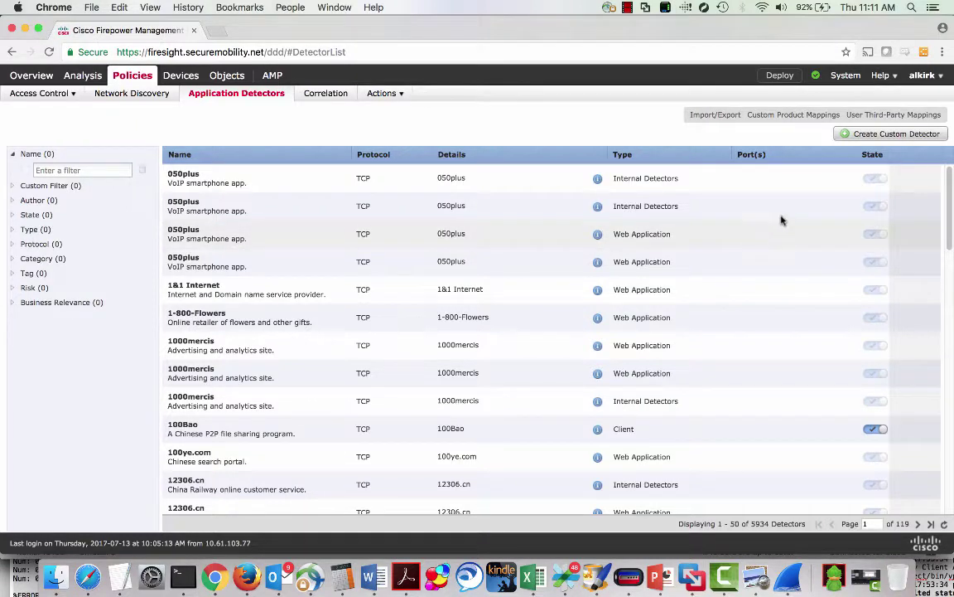
Start a custom application detector named Firesight with the description FMC
click(864, 134)
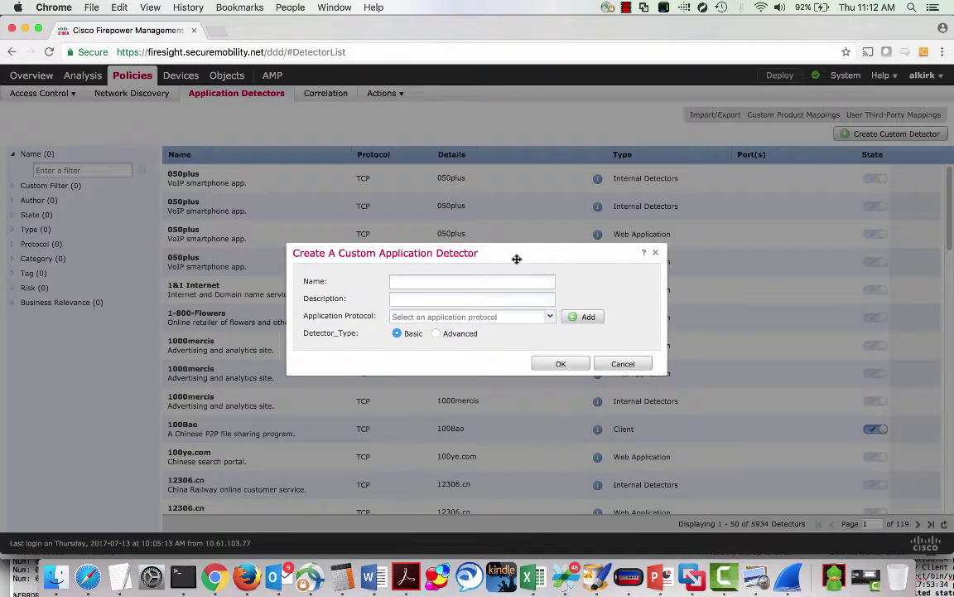
click(446, 282)
text(Firesight)
key(Tab)
text(FMC)
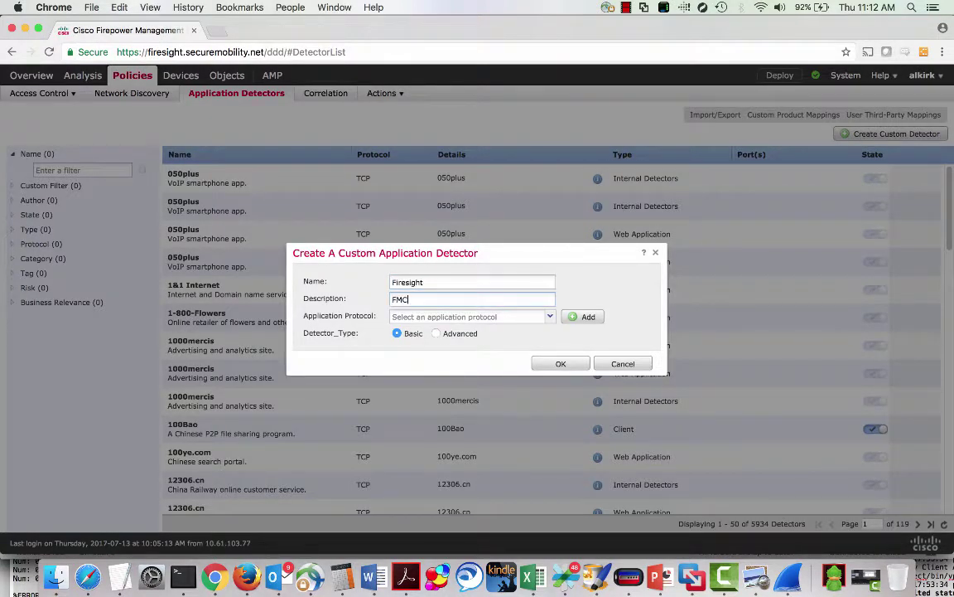
Define a new application protocol named Firesight with description FMC, business relevance Very Low and risk Very High
click(585, 317)
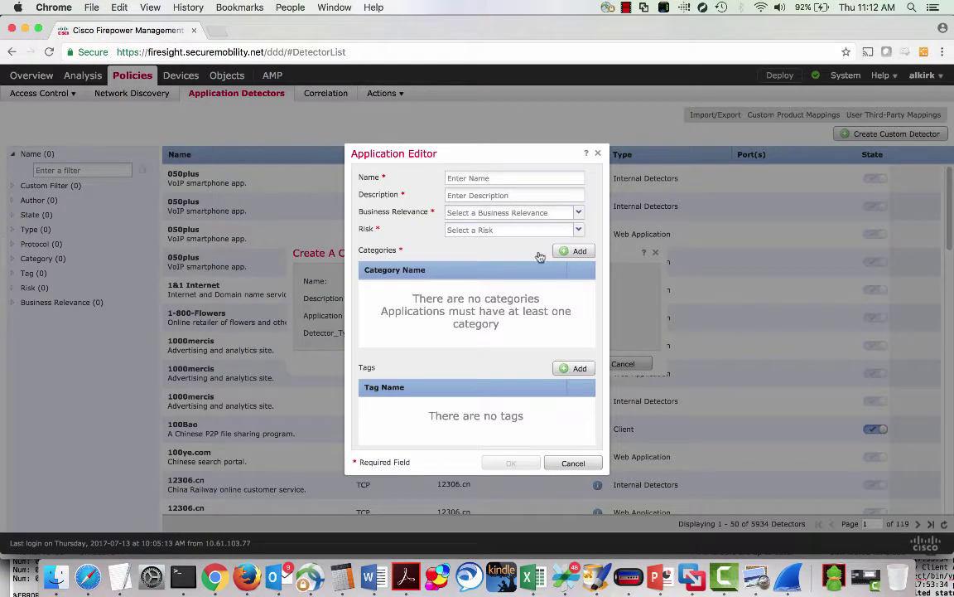
click(524, 178)
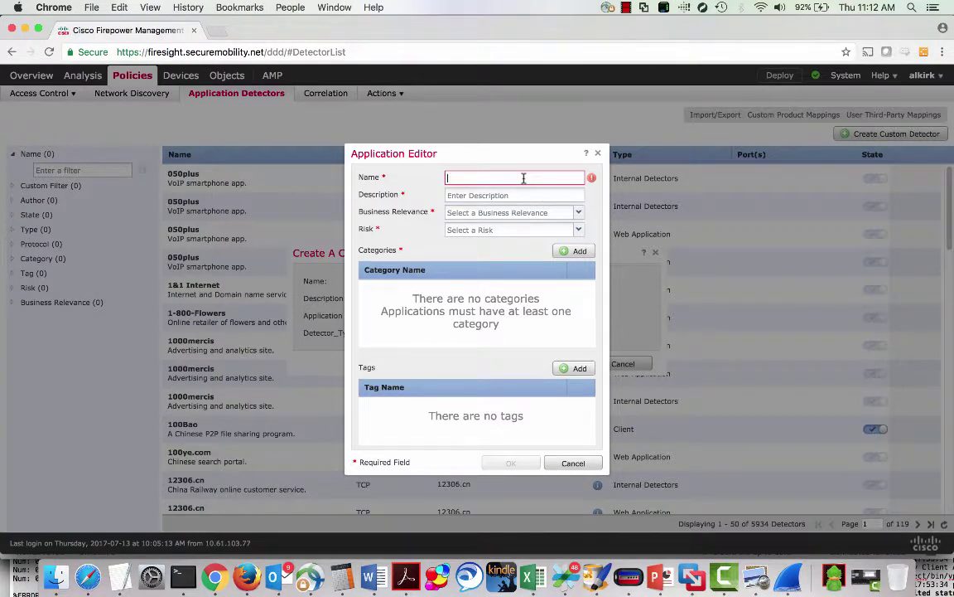
text(Firesight)
key(Tab)
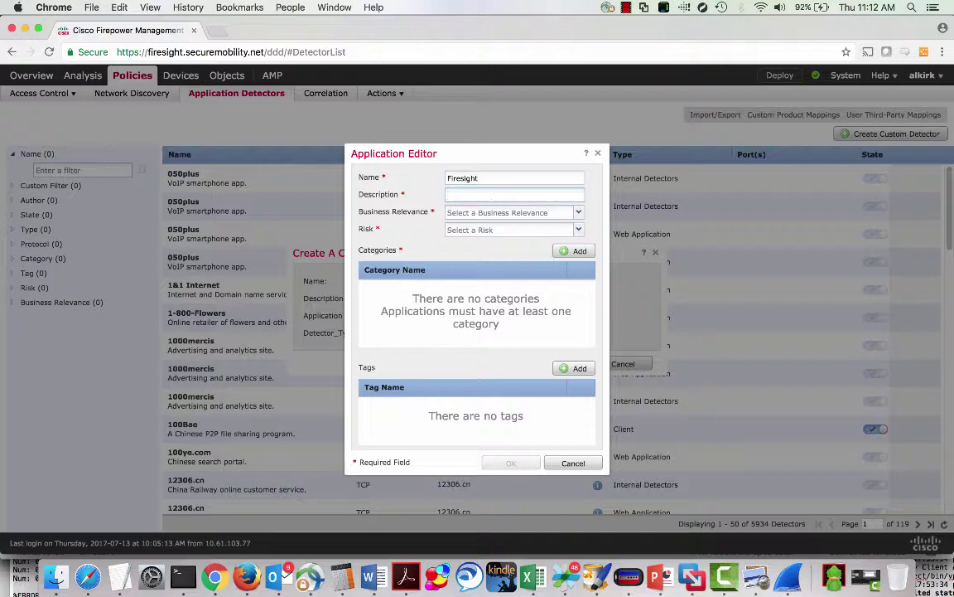
text(FMC)
click(583, 218)
click(553, 225)
click(560, 235)
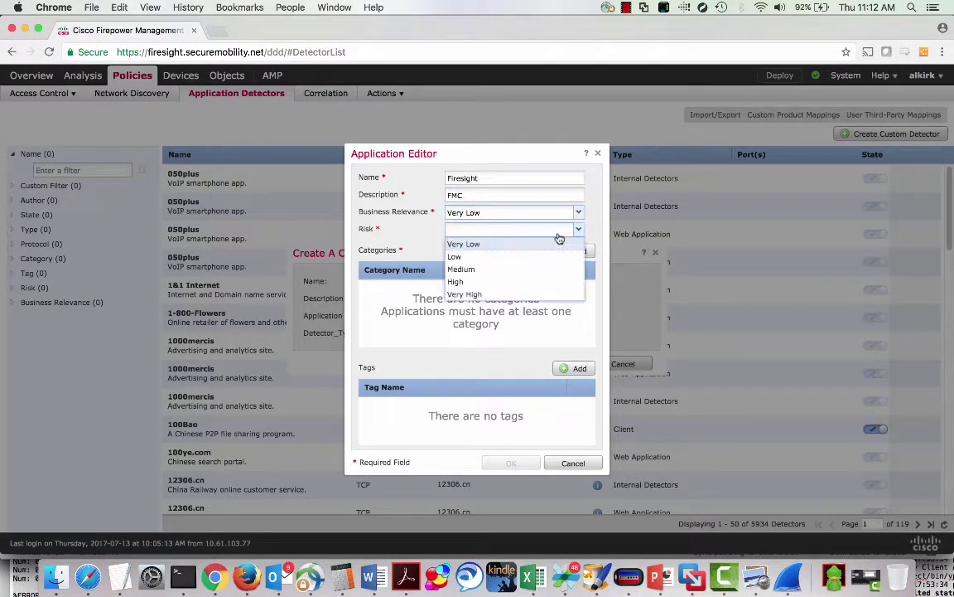
click(522, 294)
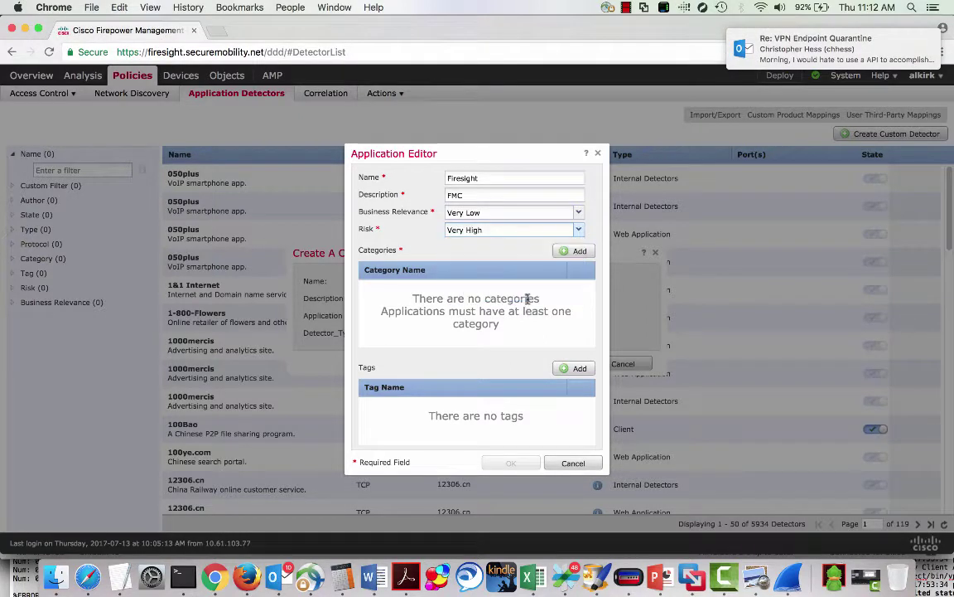
Assign the network utilities category to the Firesight application and save the application
drag(527, 298, 541, 240)
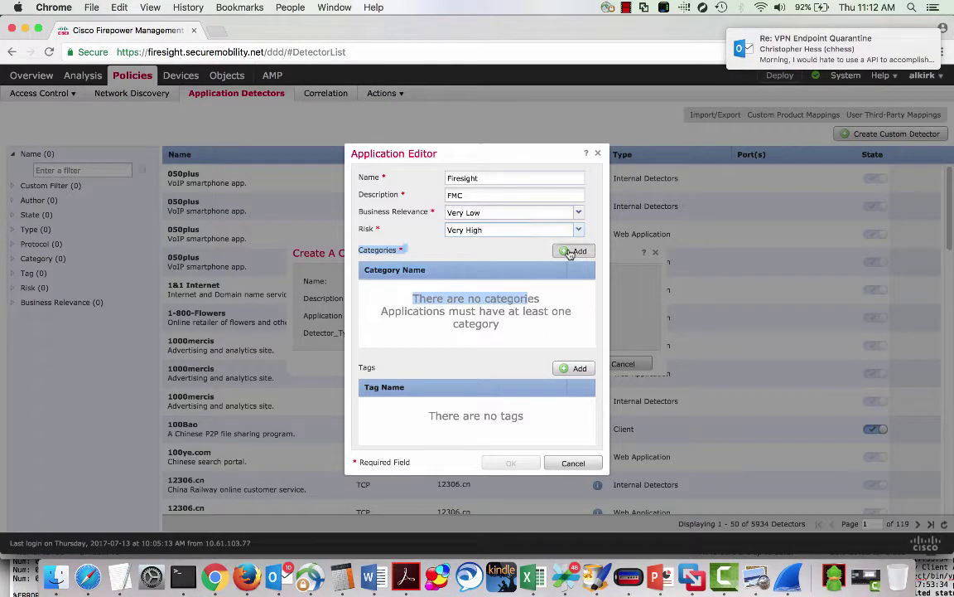
click(570, 251)
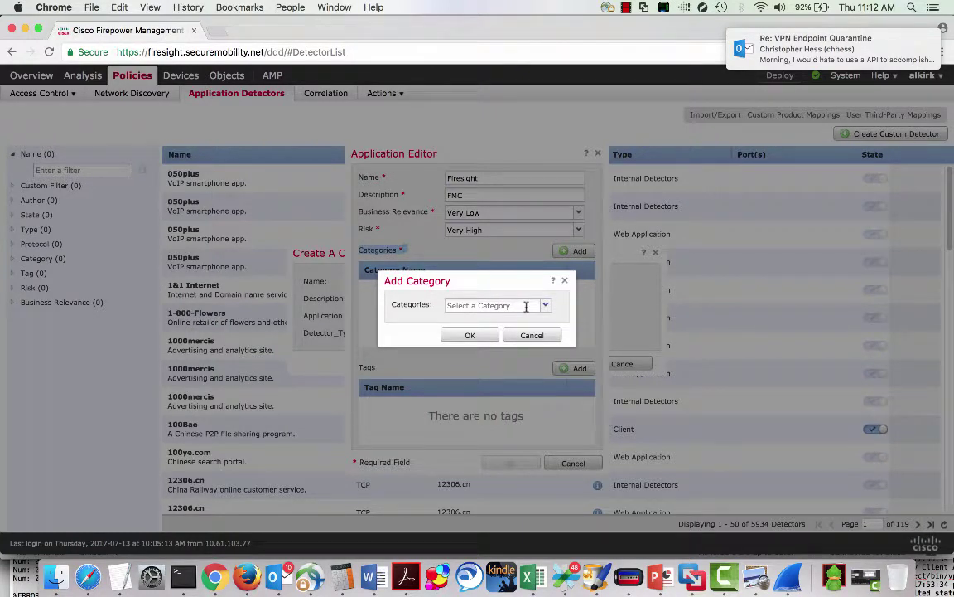
click(545, 305)
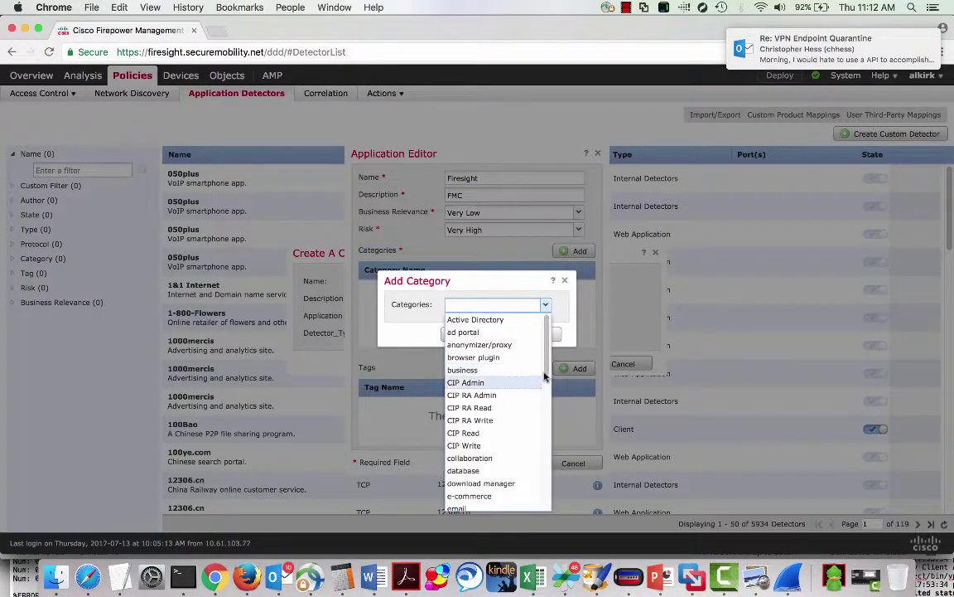
scroll(502, 414, down, 6)
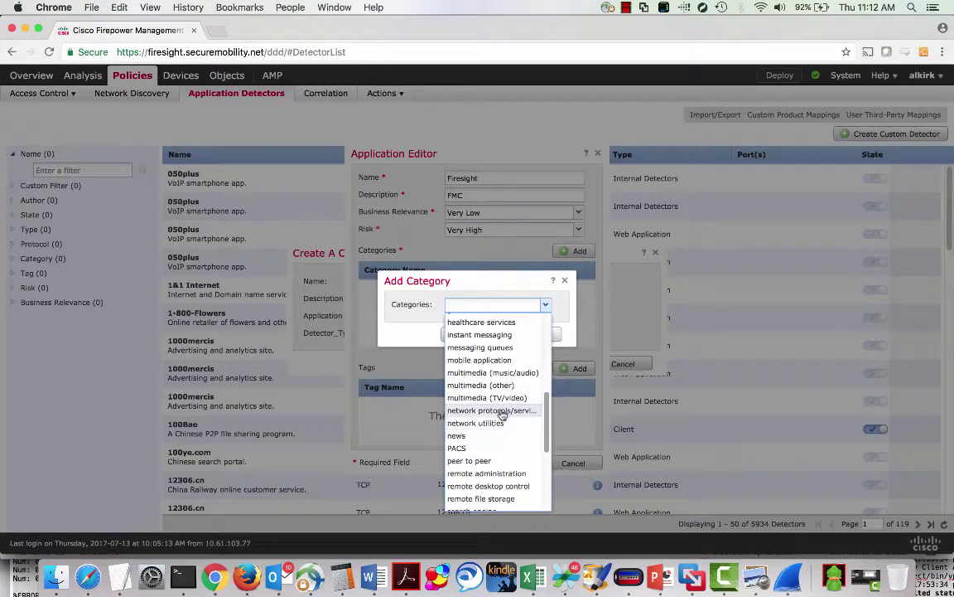
click(475, 422)
click(458, 334)
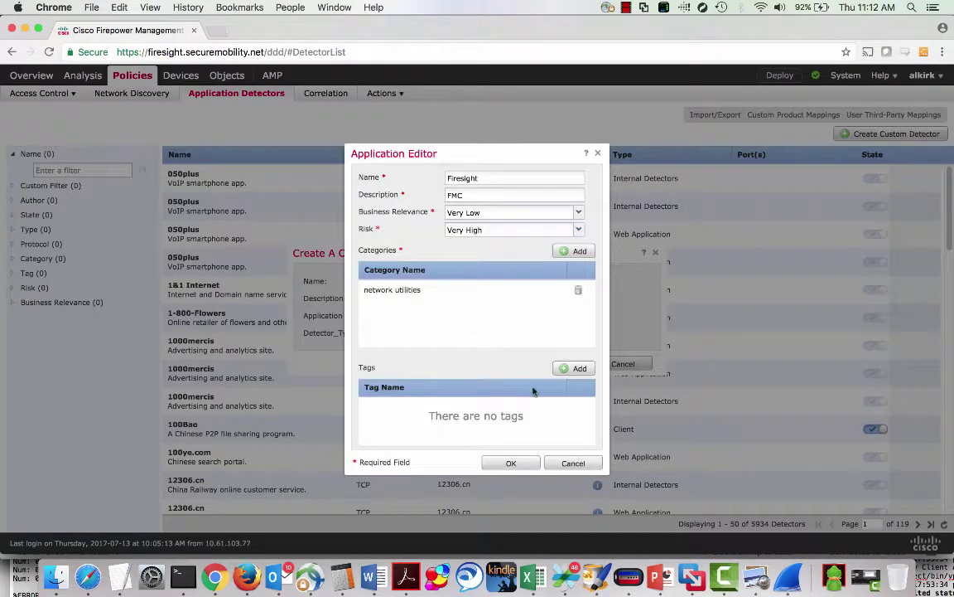
click(515, 463)
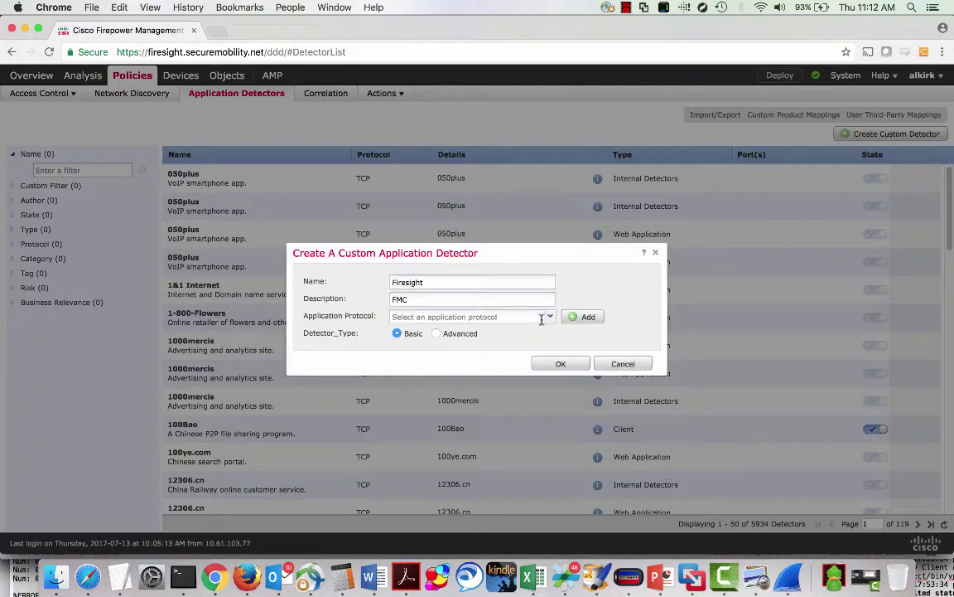
Select Firesight as the application protocol for the Basic detector and create the detector
click(549, 317)
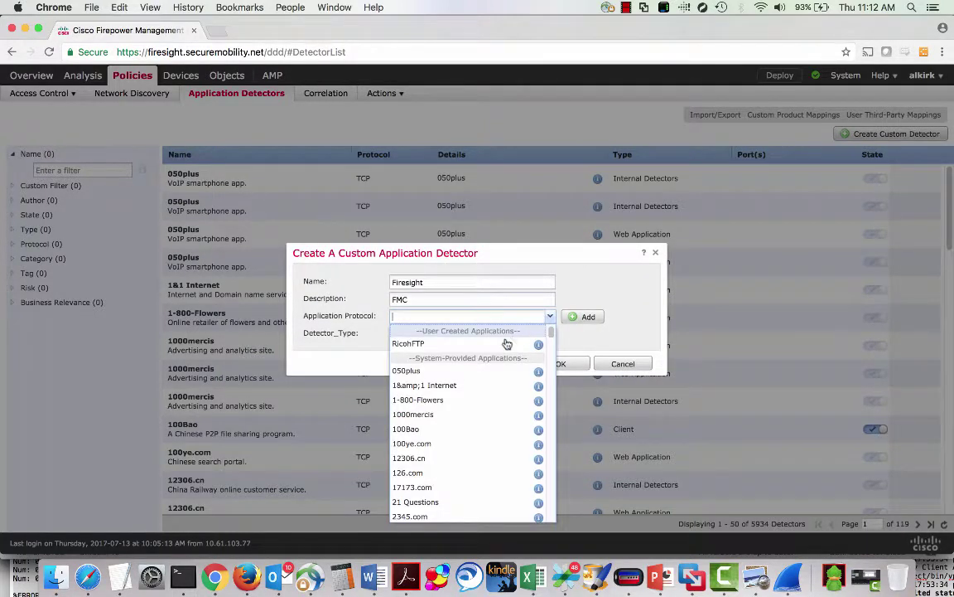
click(551, 317)
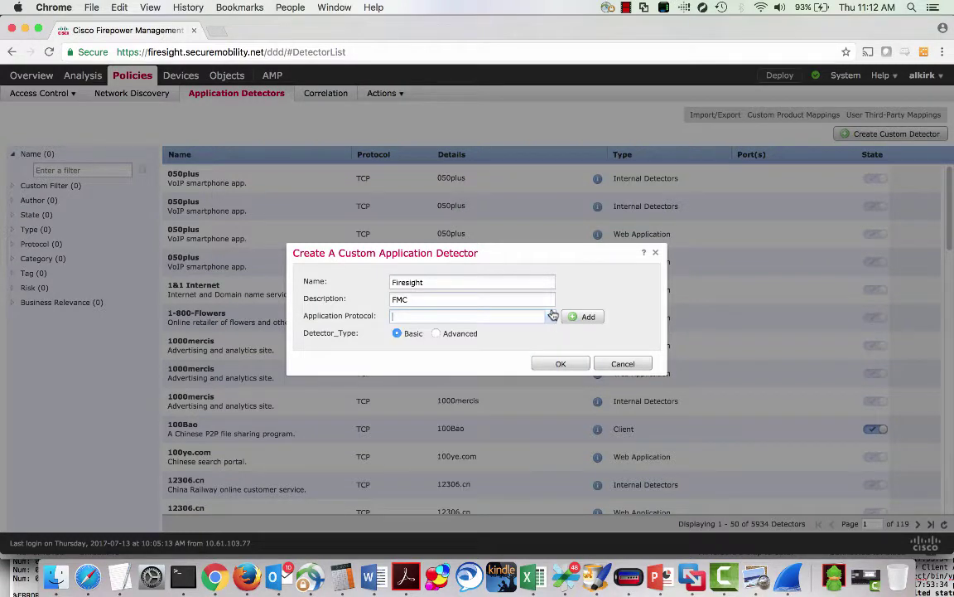
click(538, 318)
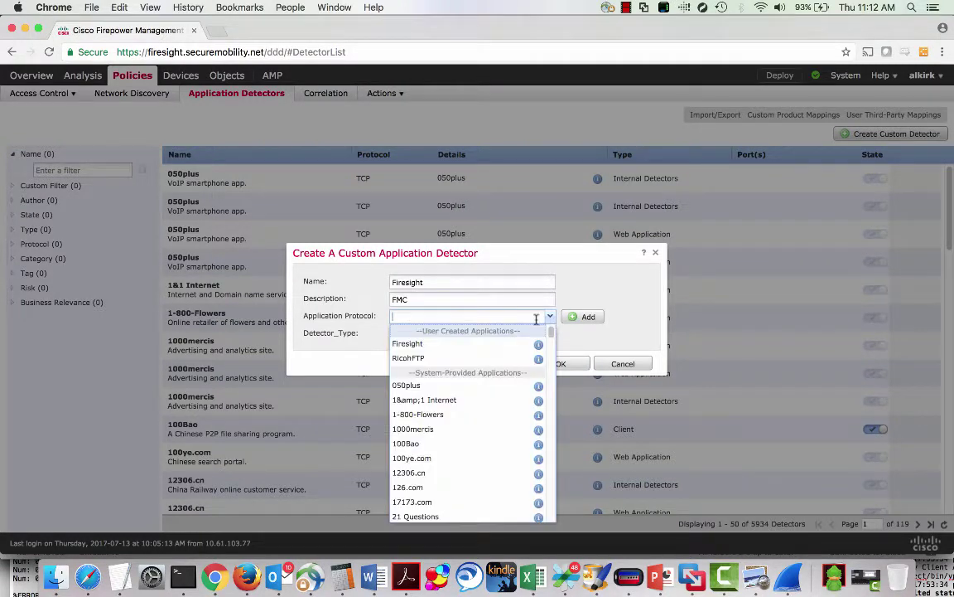
click(473, 343)
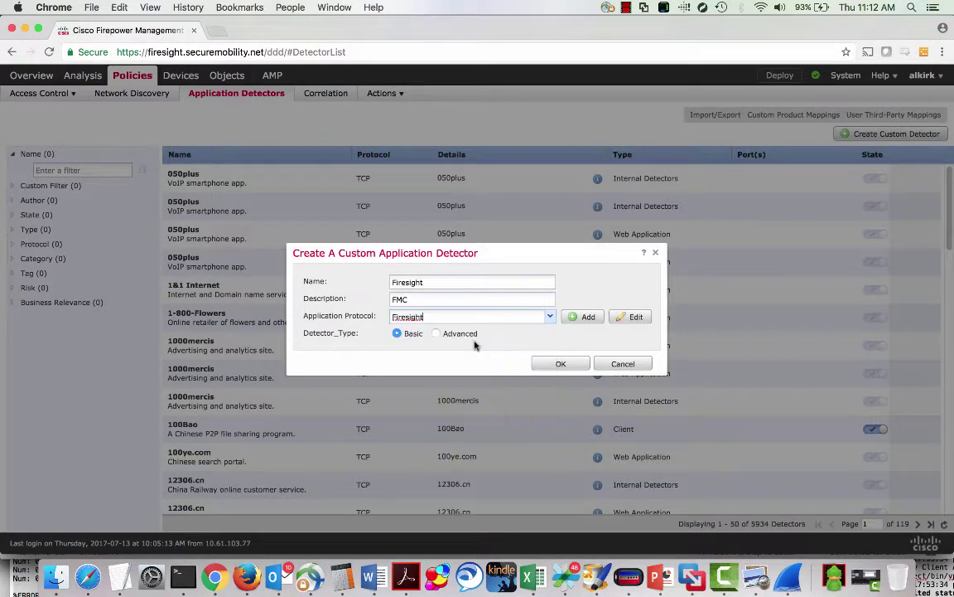
click(561, 363)
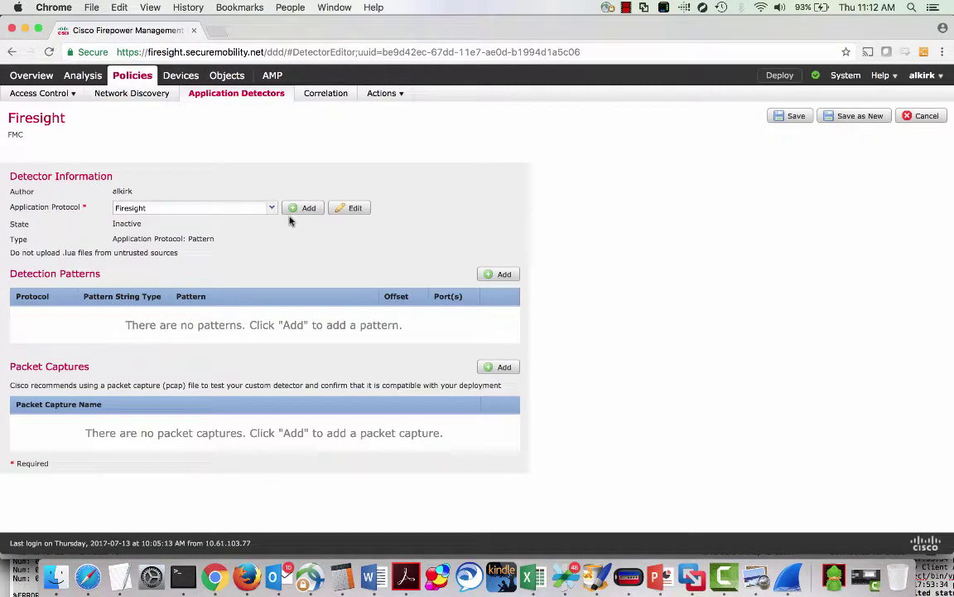
Add a detection pattern with protocol SSL, type SSL Host and pattern firesight.securemobility.net
click(494, 274)
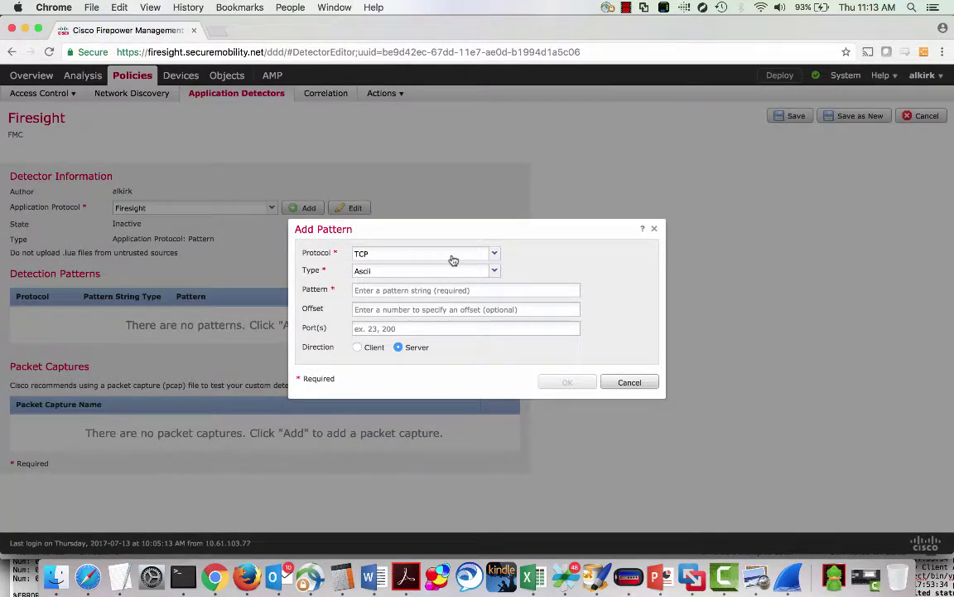
click(454, 261)
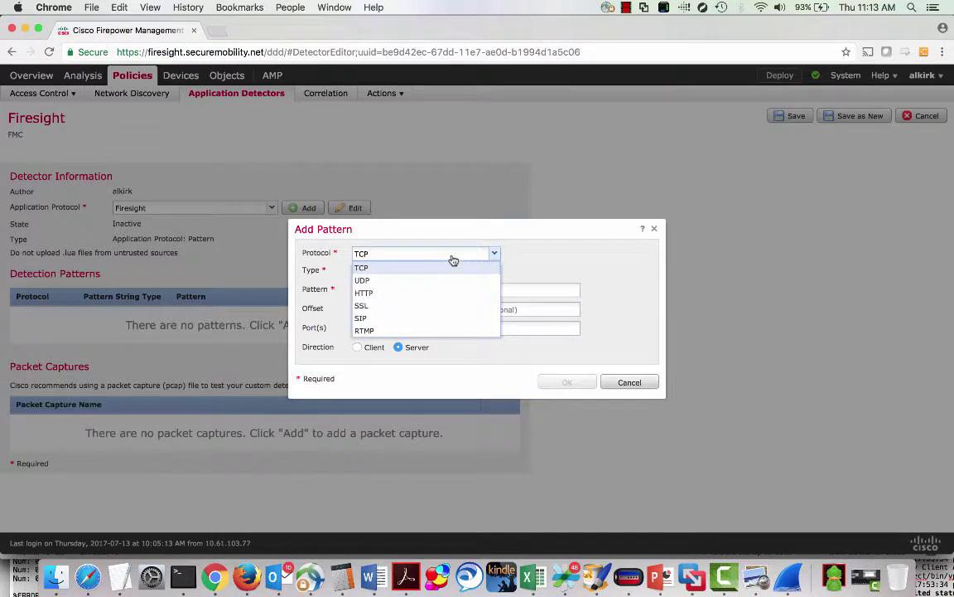
click(418, 310)
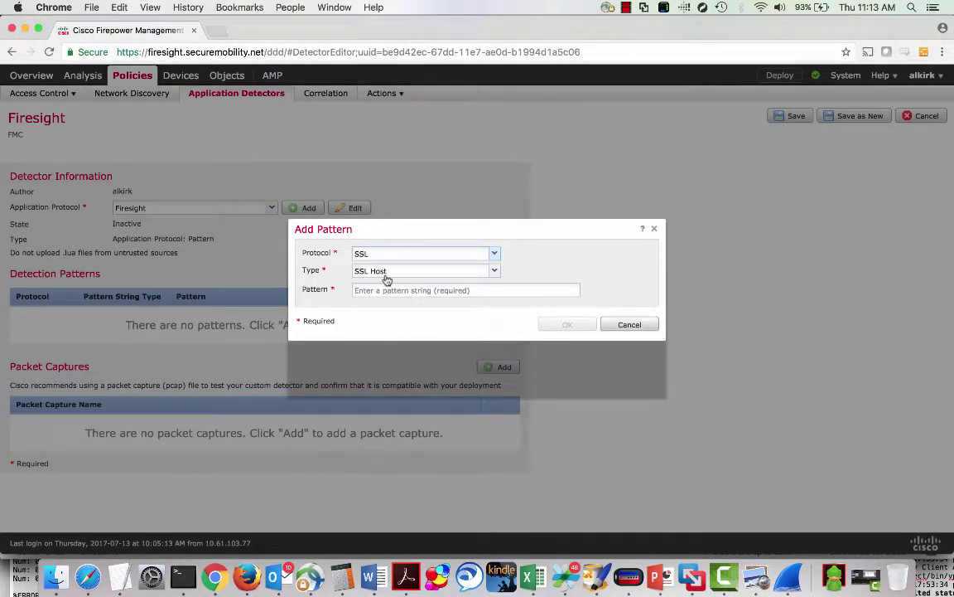
click(396, 274)
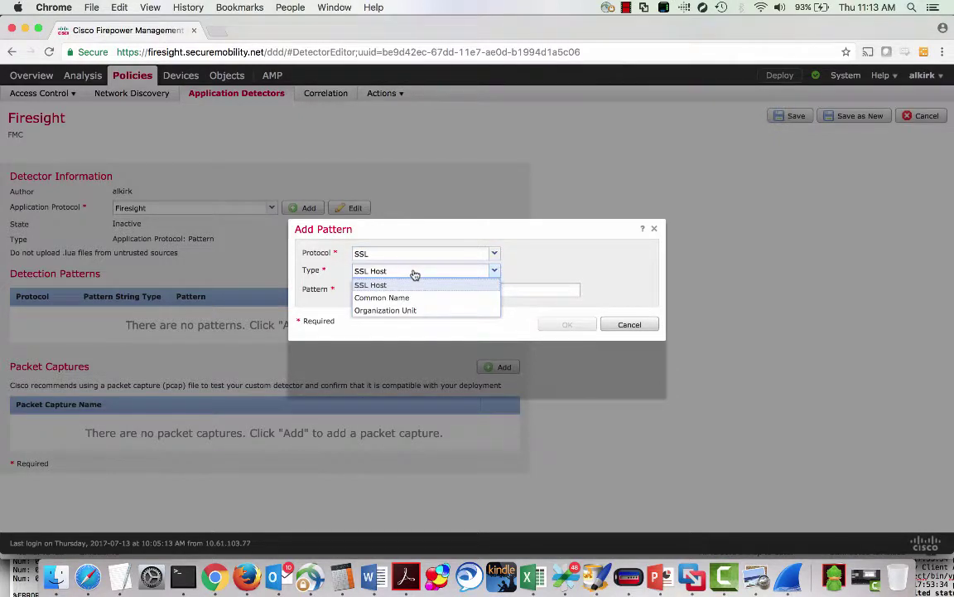
click(414, 274)
click(410, 287)
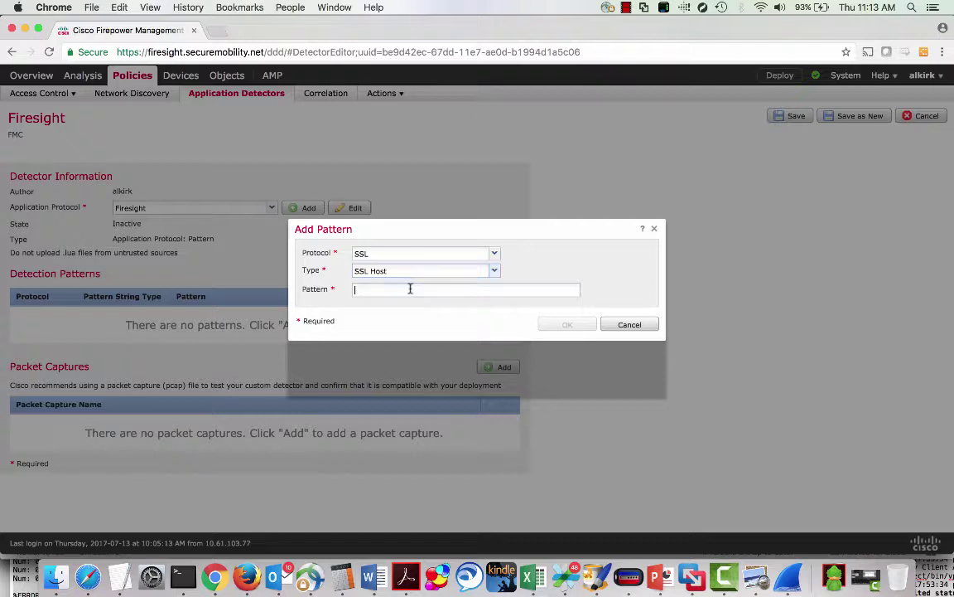
text(firesight.)
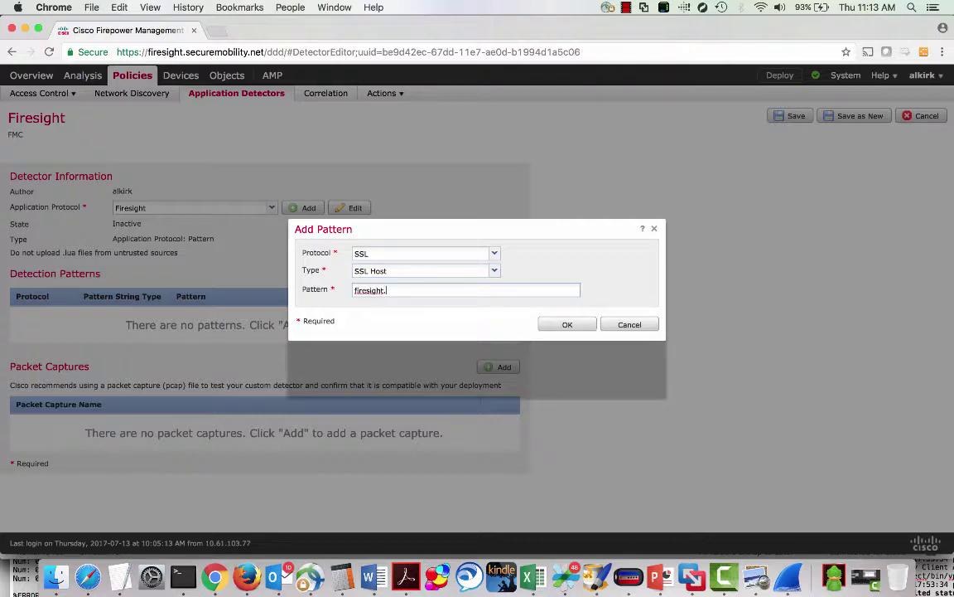
text(securemobility.net)
click(565, 328)
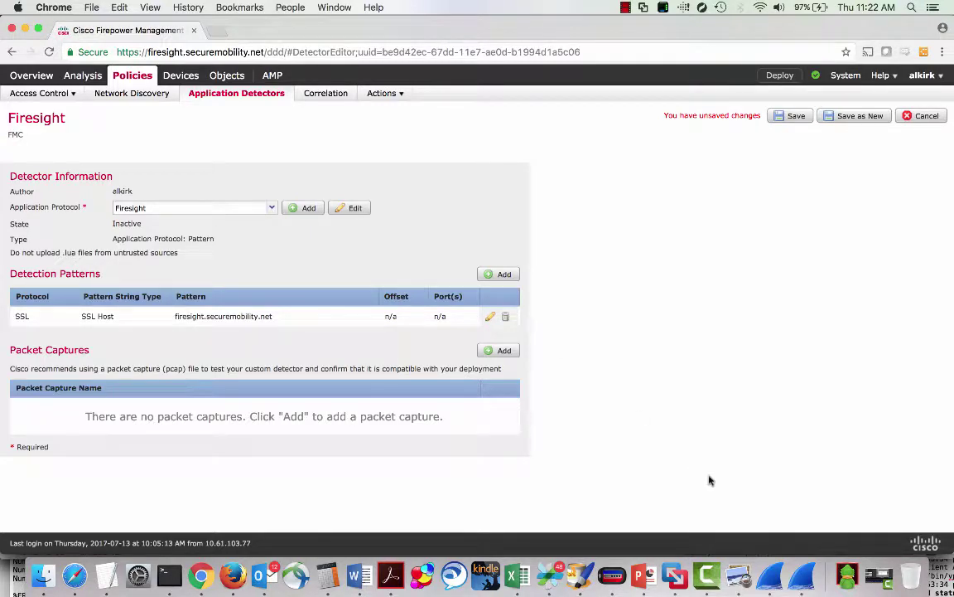
Switch to Wireshark and review the capture interfaces and the capture filter for the selected interfaces, leaving without starting a capture
key(super+Tab)
key(super+Tab)
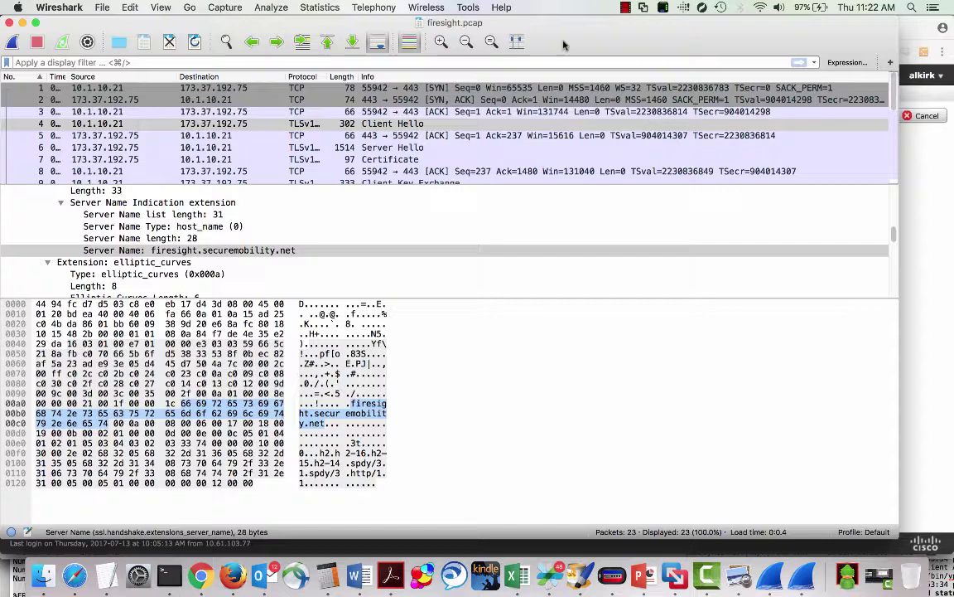
click(222, 7)
click(237, 25)
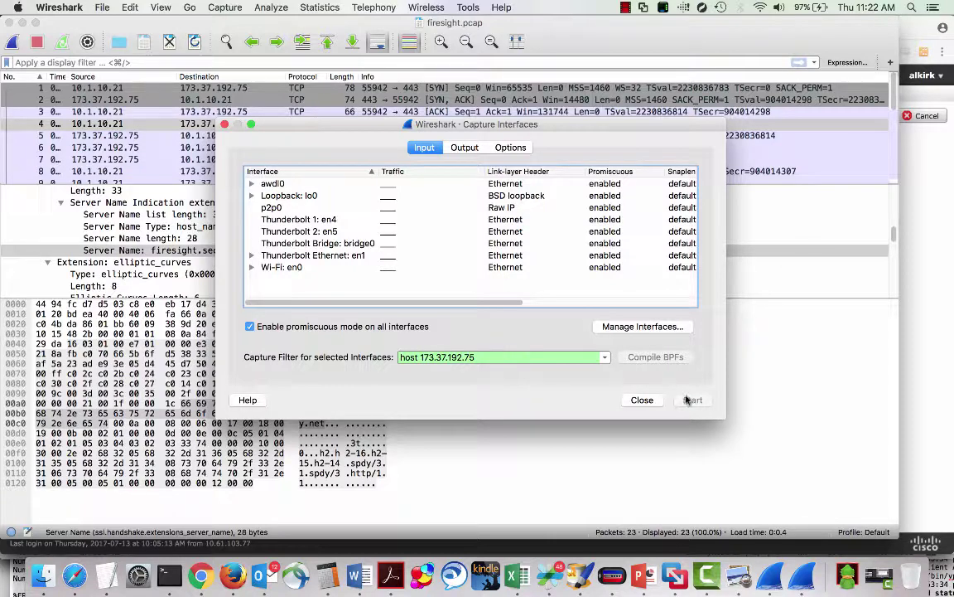
click(639, 400)
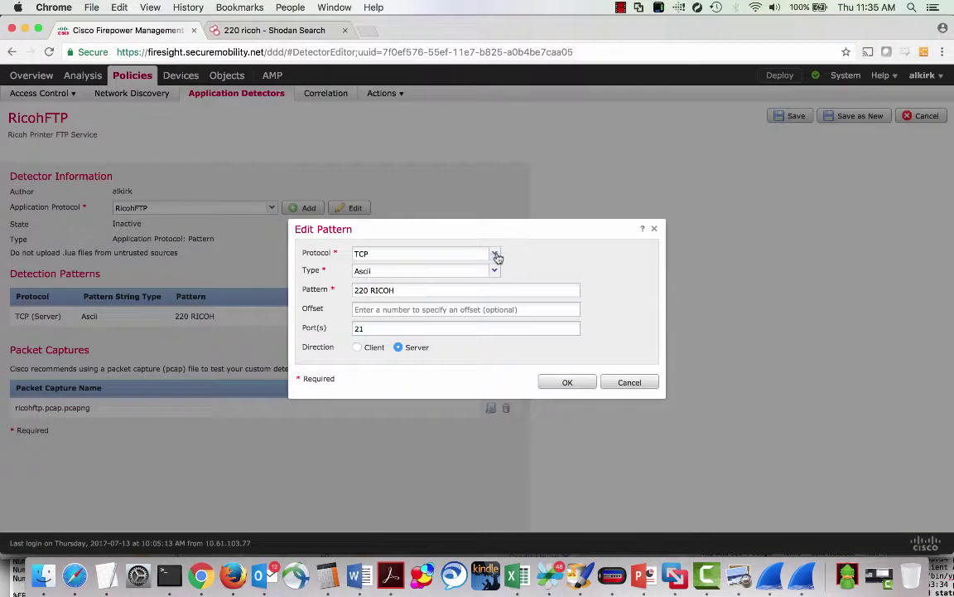
Examine the protocol and type choices of the RicohFTP detection pattern and compare the pattern with the FTP banner in Wireshark's ricohftp capture
click(495, 254)
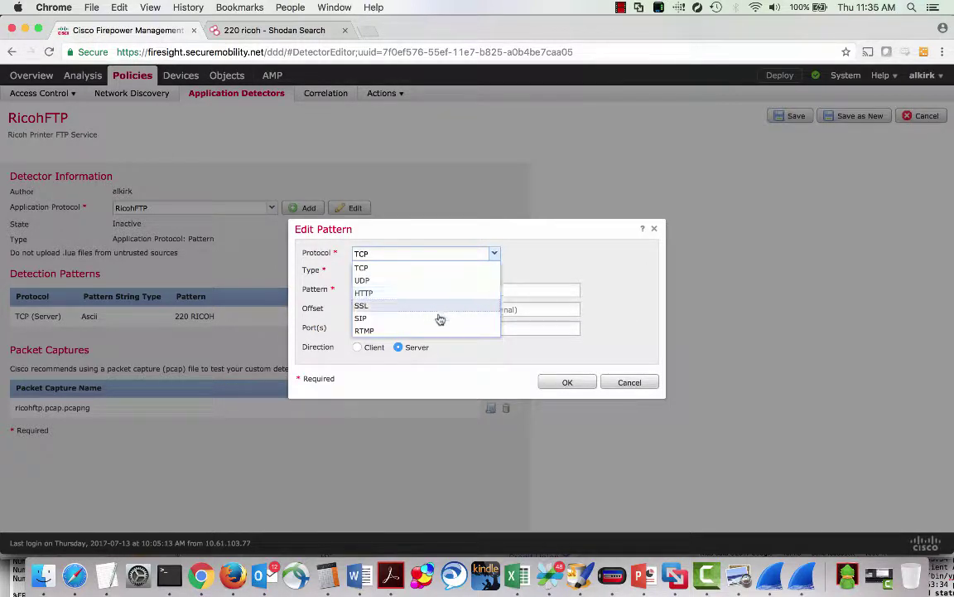
key(super+Tab)
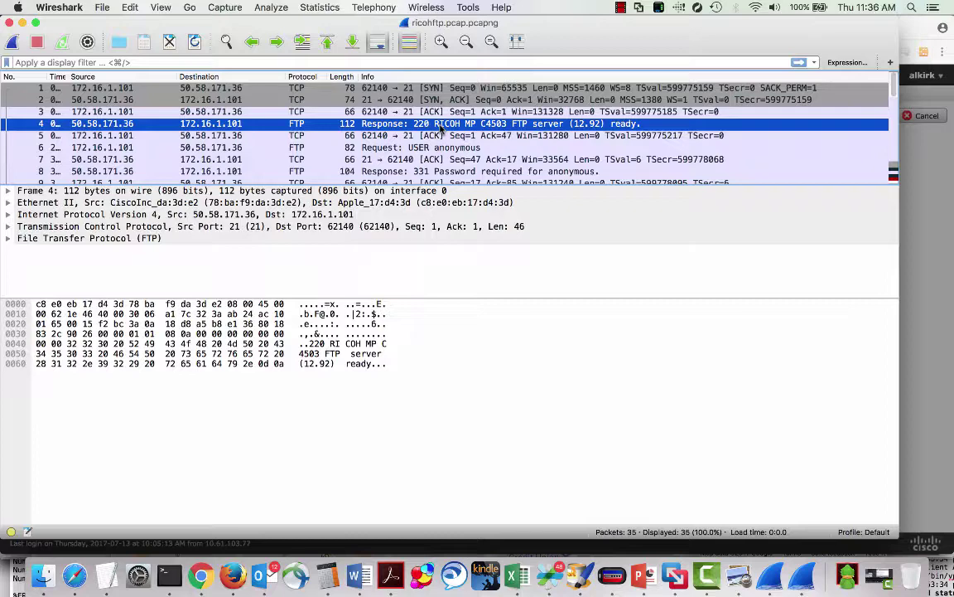
key(super+Tab)
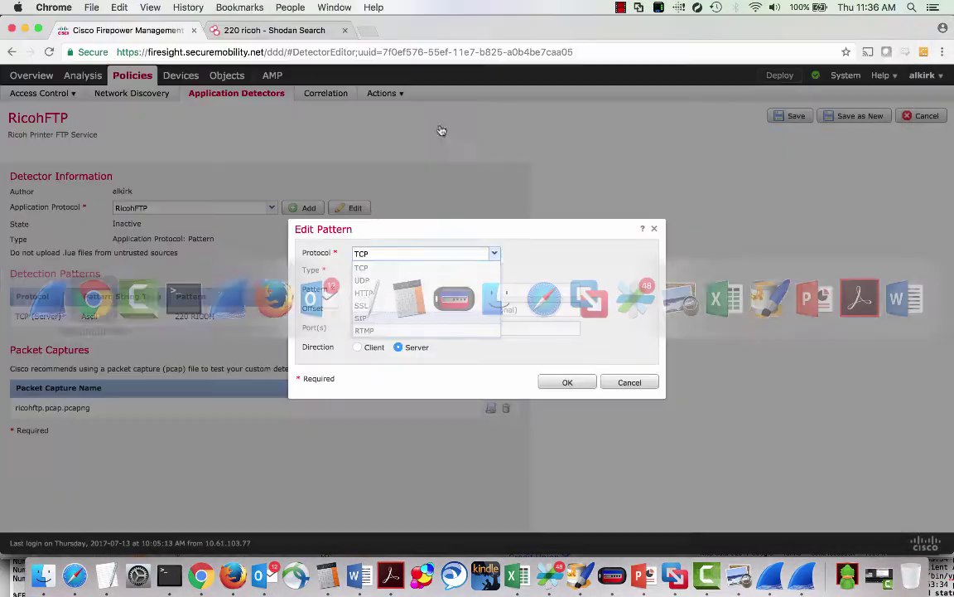
click(412, 256)
click(386, 274)
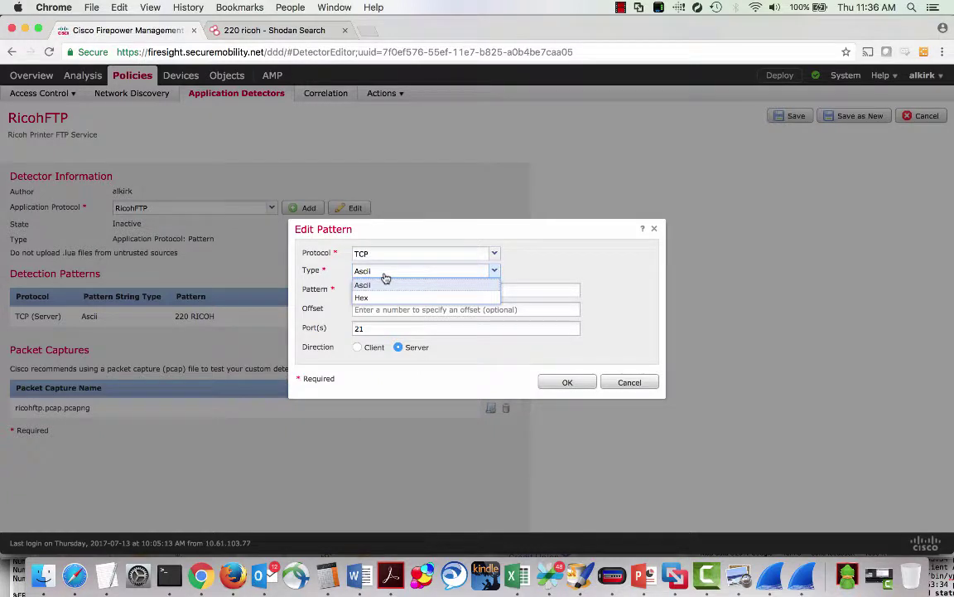
click(385, 277)
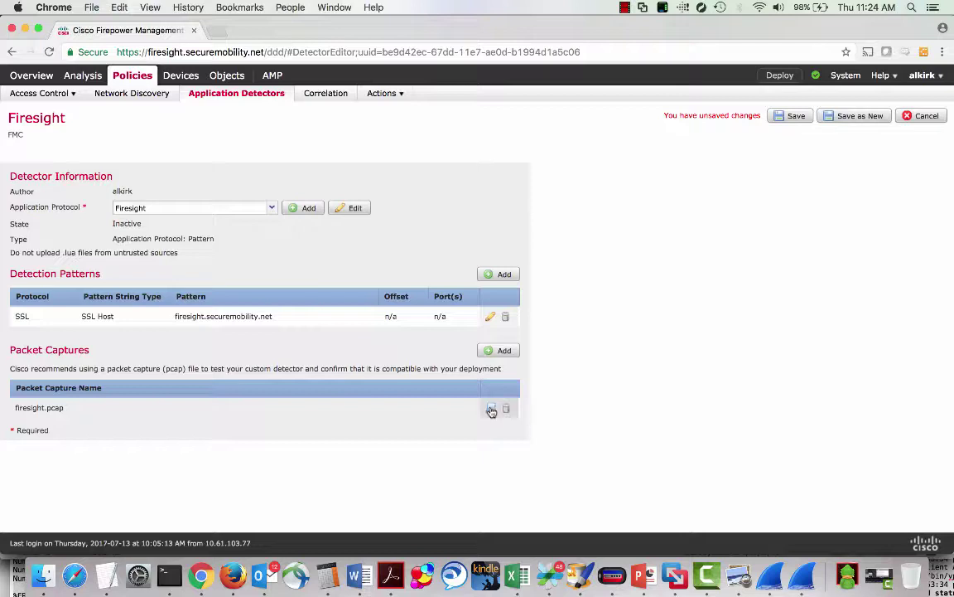
Test the Firesight detector against the firesight.pcap packet capture and dismiss the result
click(492, 409)
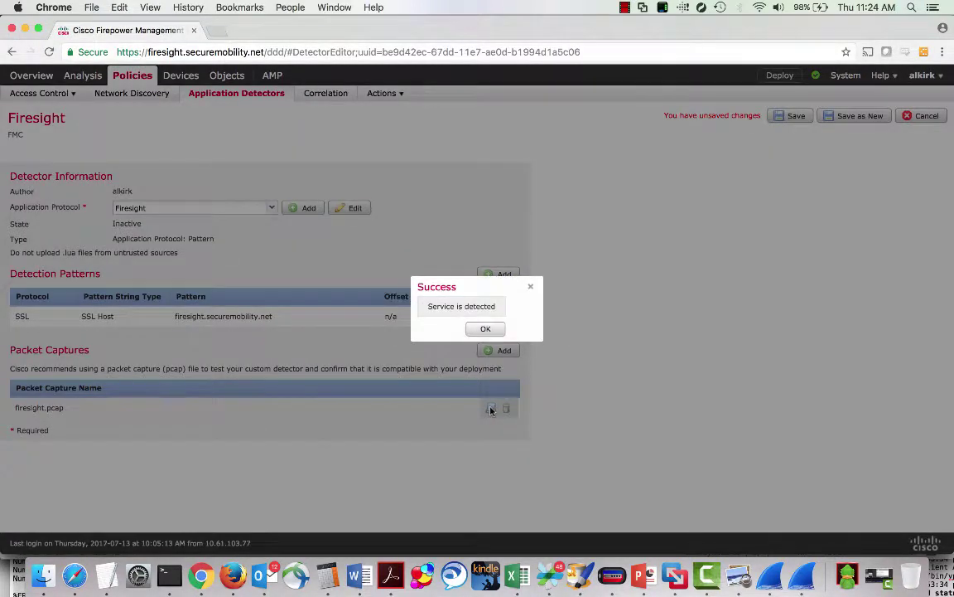
click(486, 329)
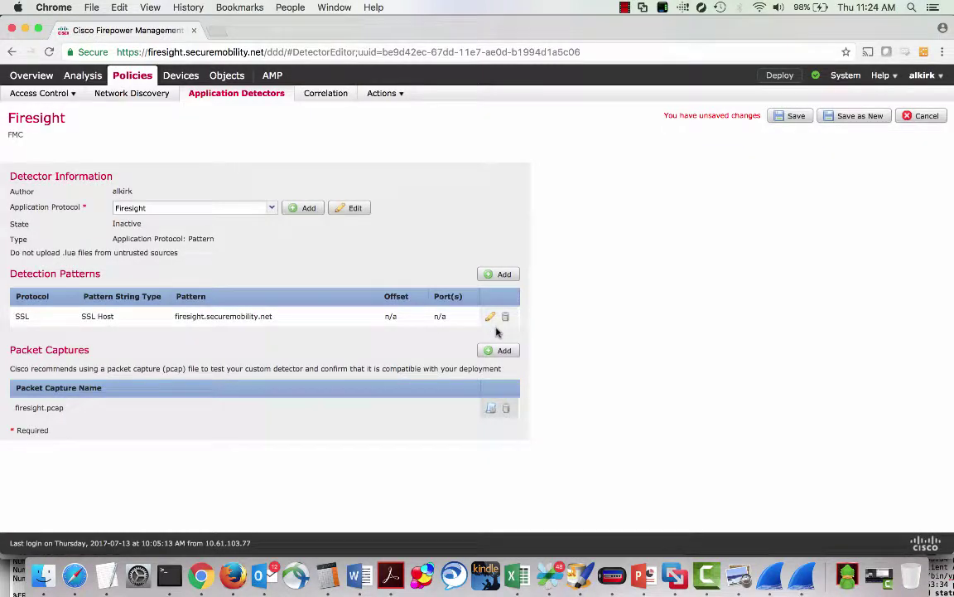
key(super+alt+2)
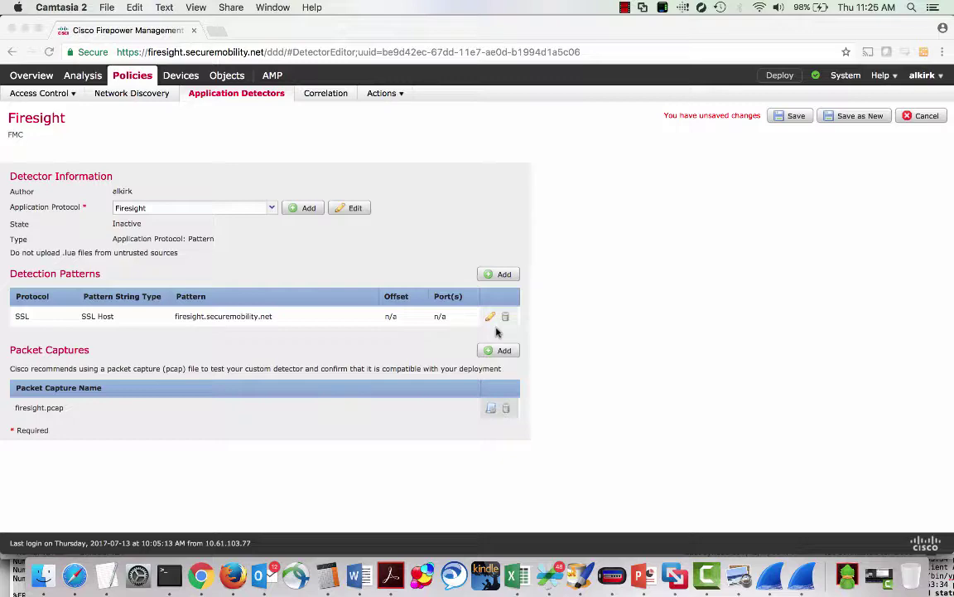
Switch to Wireshark and inspect the TCP checksum field of the first packet in tcp-checksum-demo.pcap
key(super+Tab)
key(super+Tab)
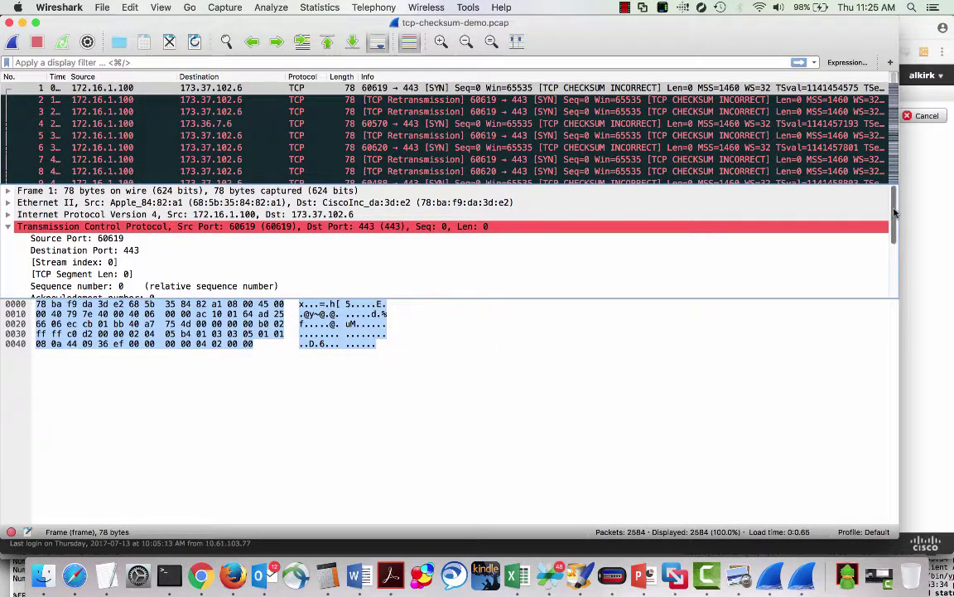
drag(895, 214, 899, 253)
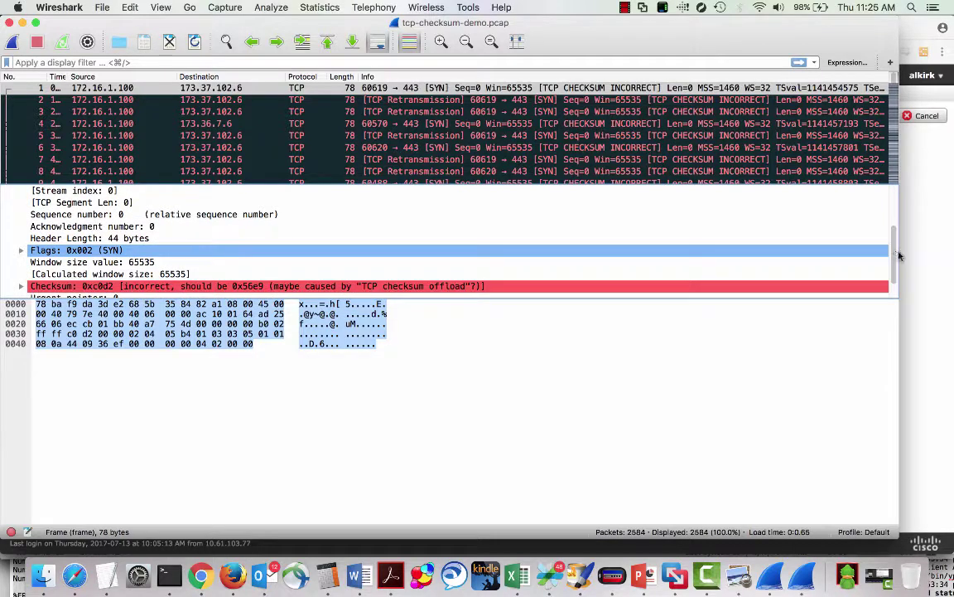
click(485, 286)
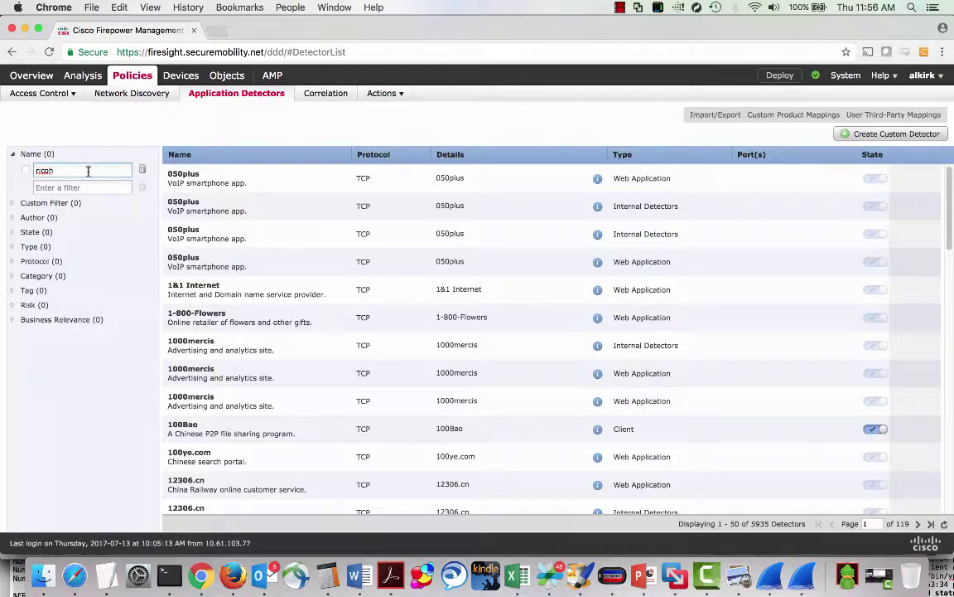
Filter the application detectors by the name ricoh and switch on the RicohFTP detector's state
key(Return)
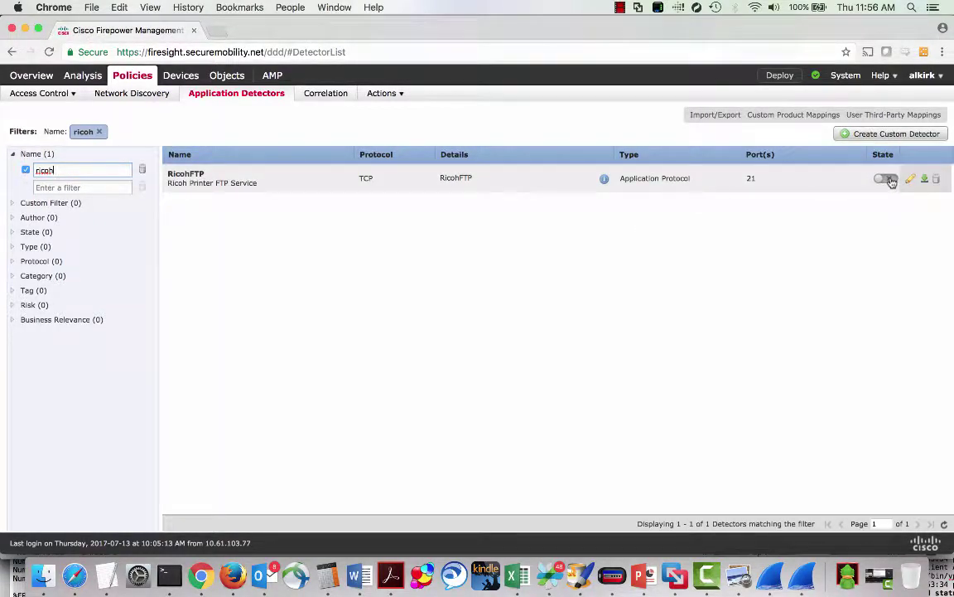
click(887, 179)
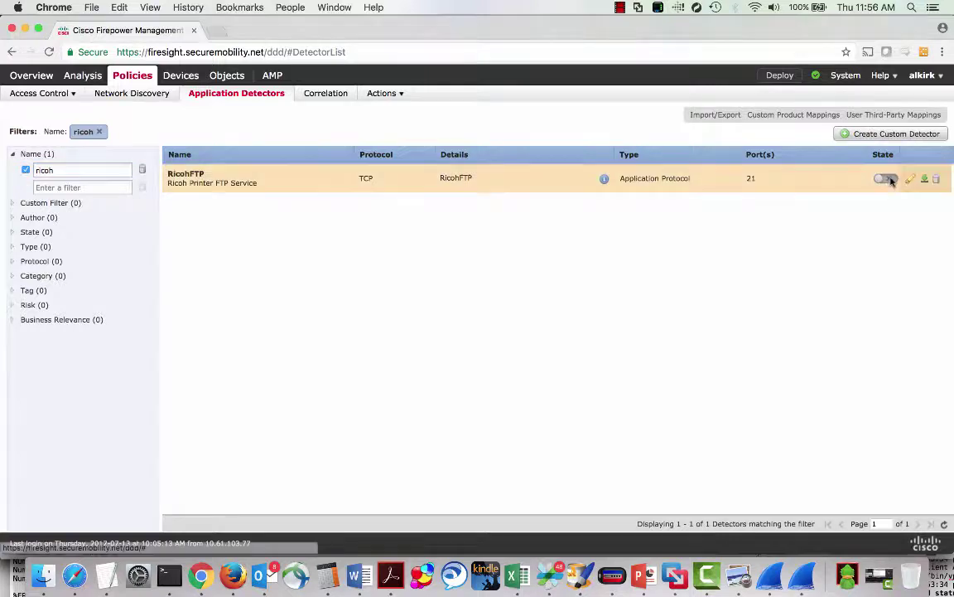